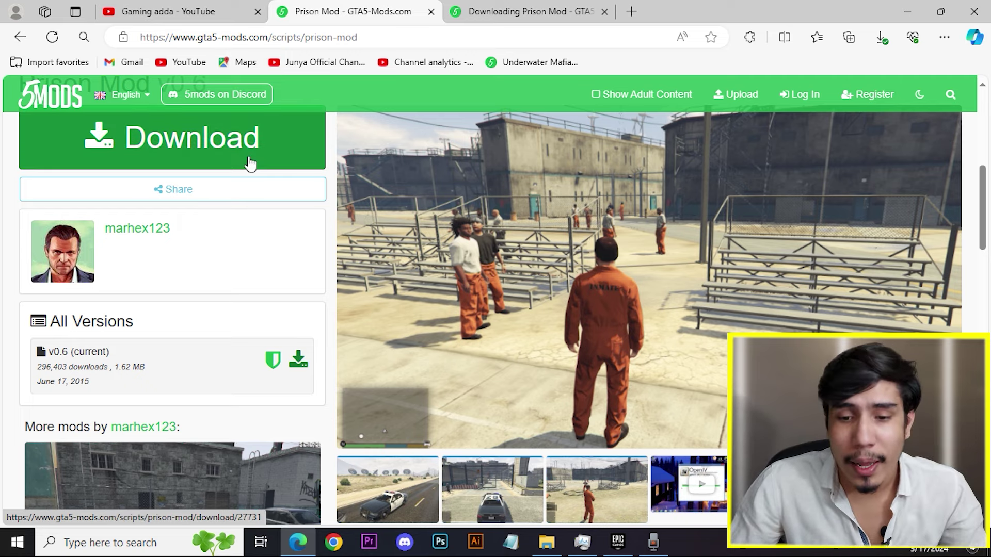
Step: Switch to File Explorer's Download folder, place its window beside the desktop icons, and select the 71c4cf-Prison_Mod archive
click(906, 10)
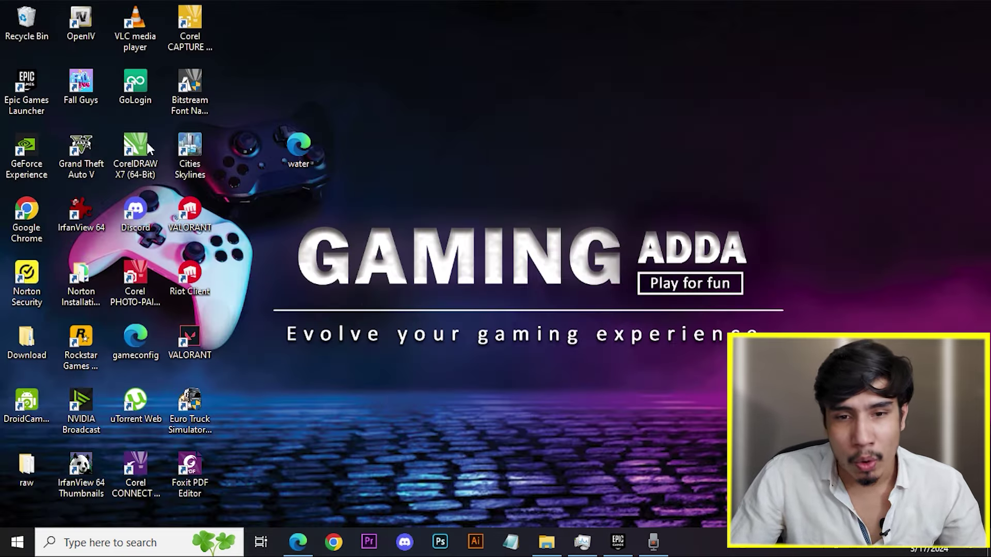
click(547, 543)
drag(374, 37, 657, 31)
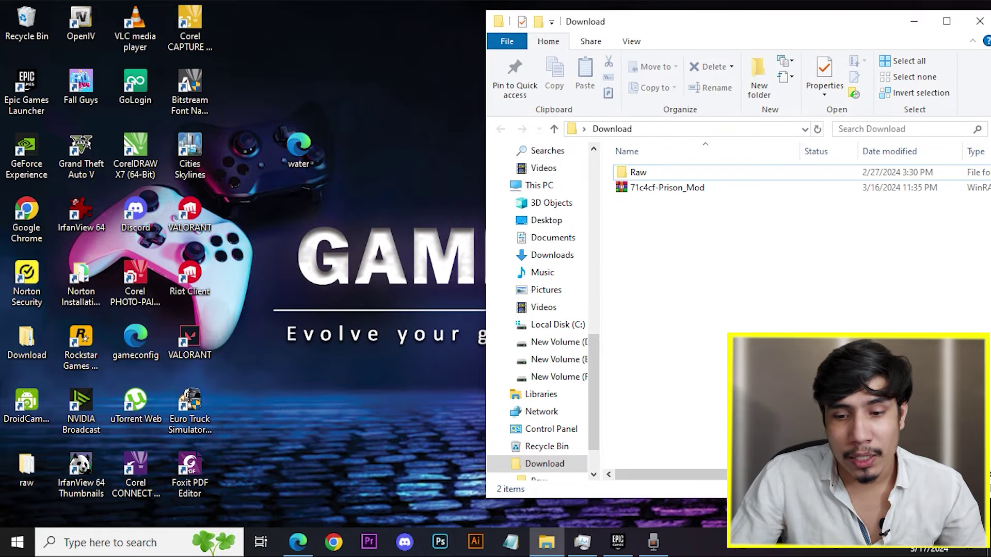
click(664, 188)
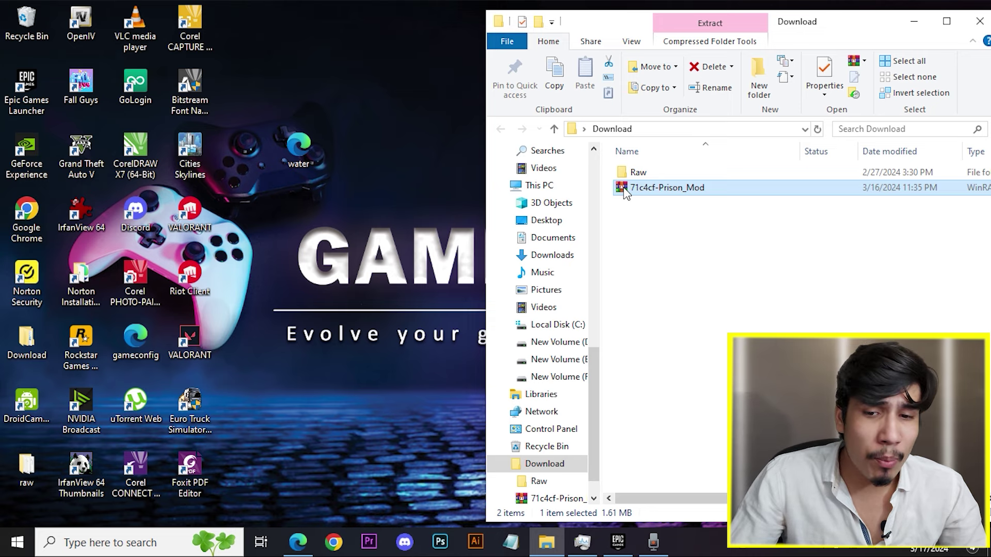
right_click(654, 191)
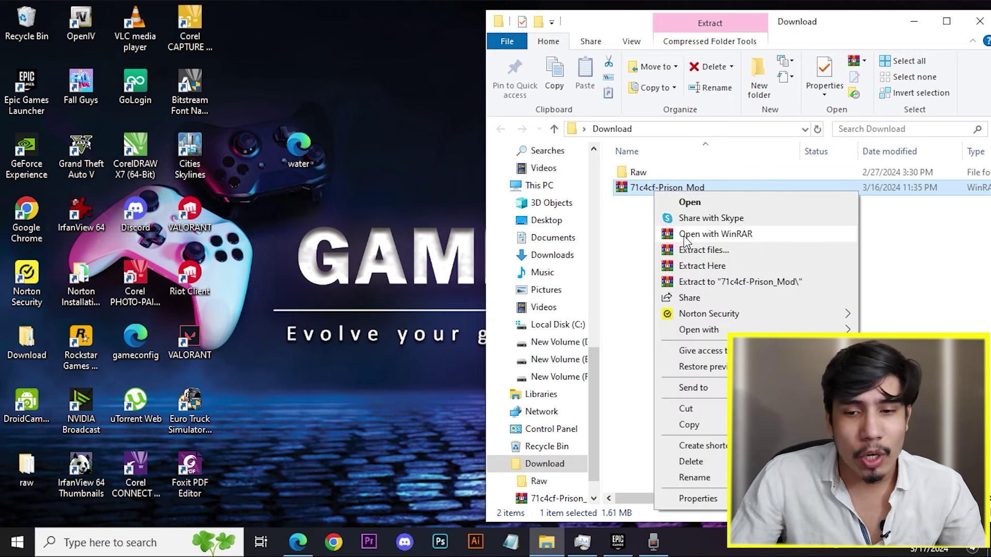
click(898, 252)
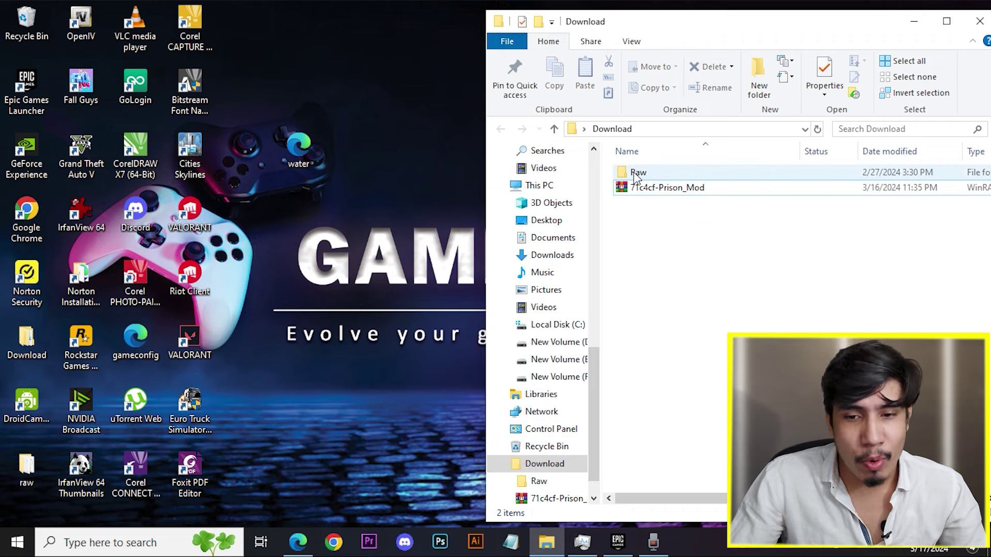
right_click(637, 177)
click(895, 263)
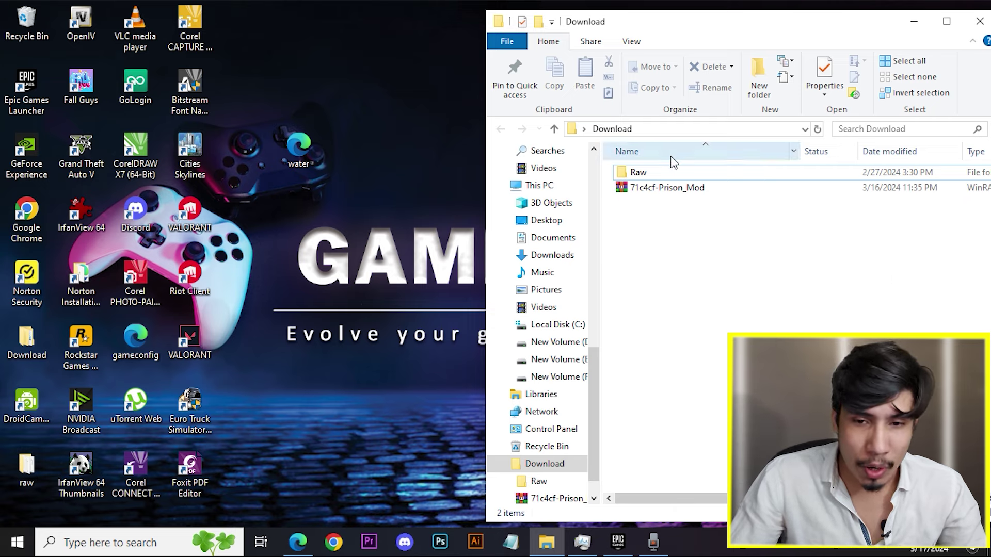
Step: Extract the 71c4cf-Prison_Mod archive into a same-named folder inside Download and open the extracted folder
click(676, 190)
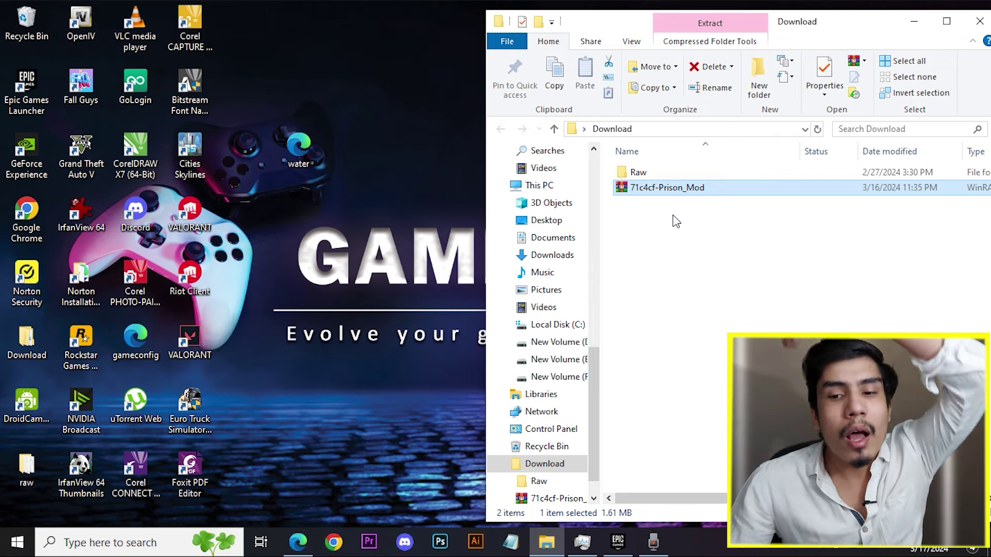
right_click(663, 189)
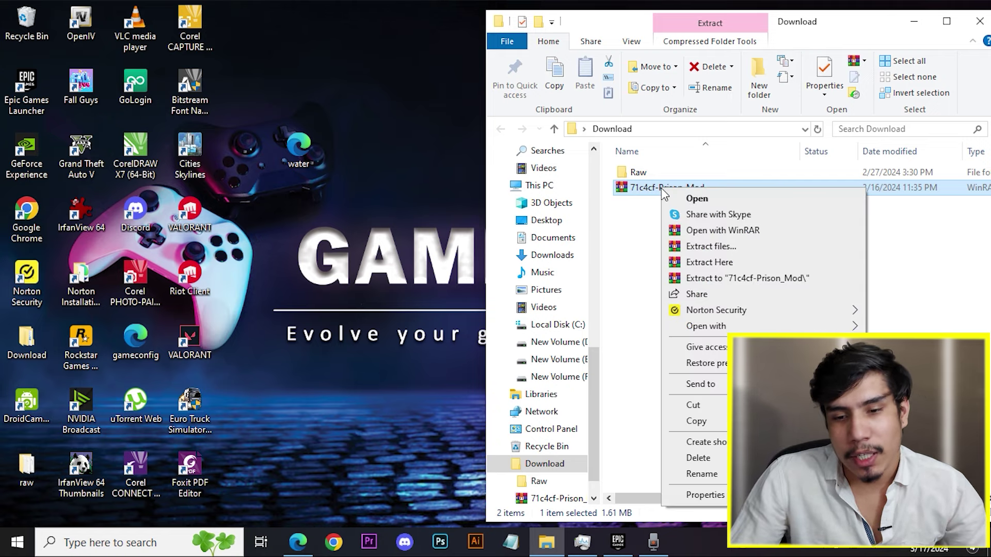
click(692, 249)
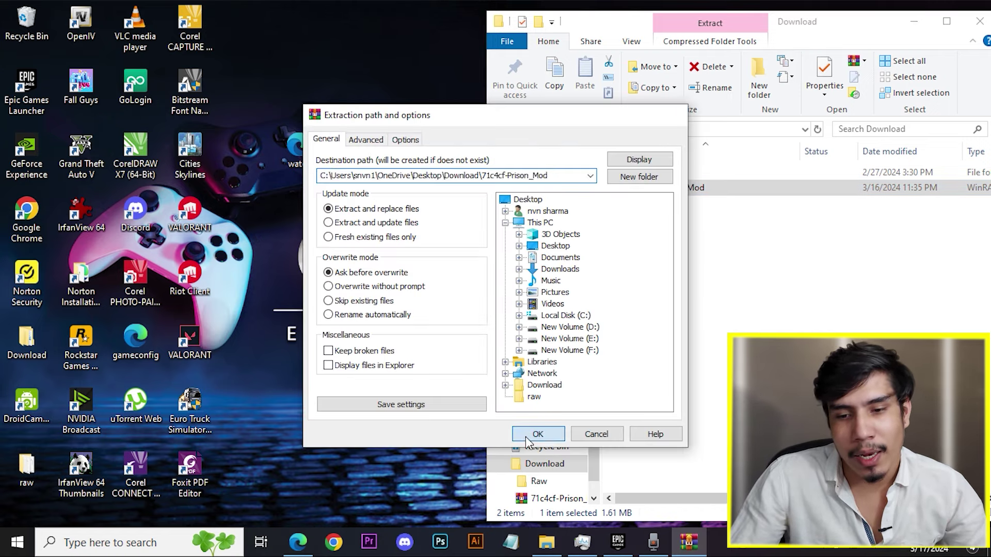
click(536, 435)
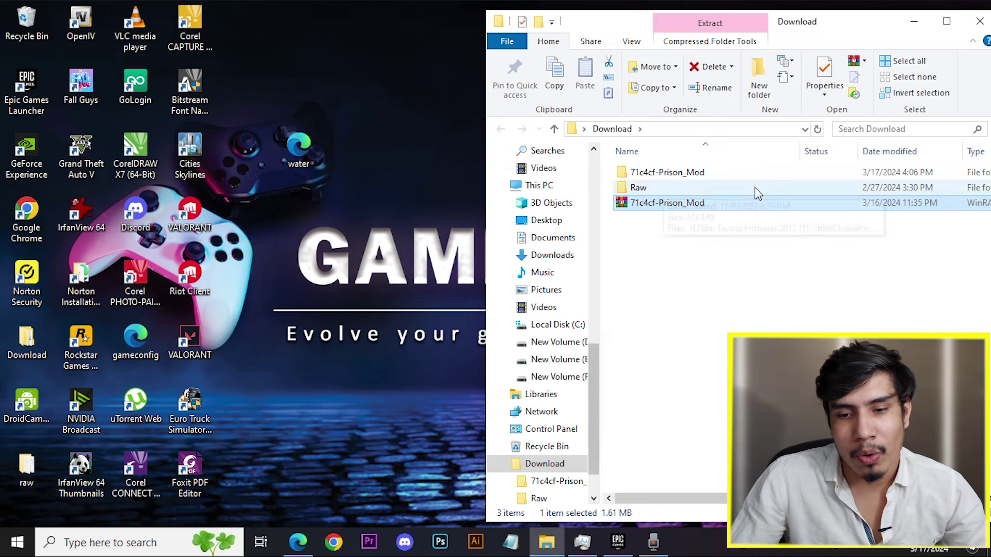
double_click(688, 173)
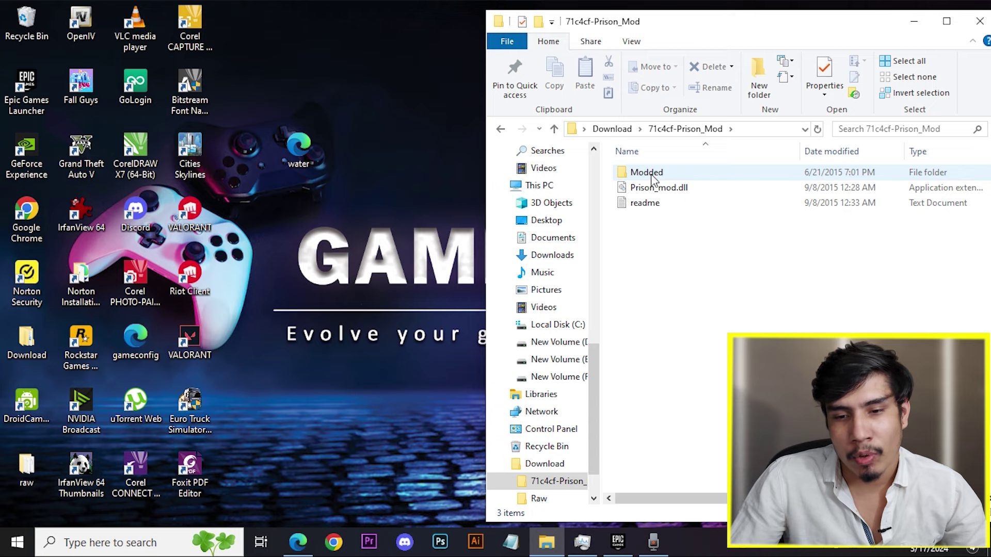
Step: Read the mod's readme text file for its description, change log and installation notes, and close it
click(677, 191)
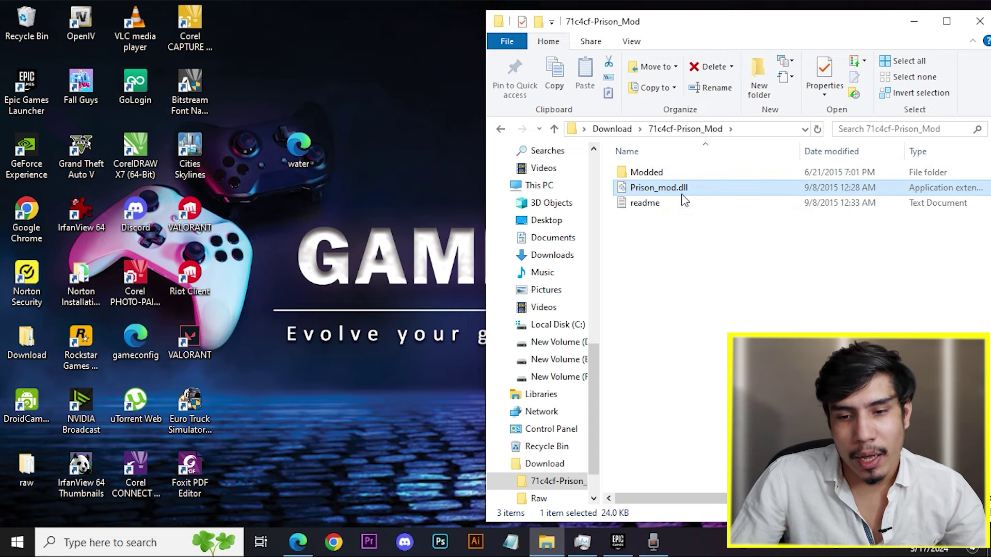
double_click(663, 204)
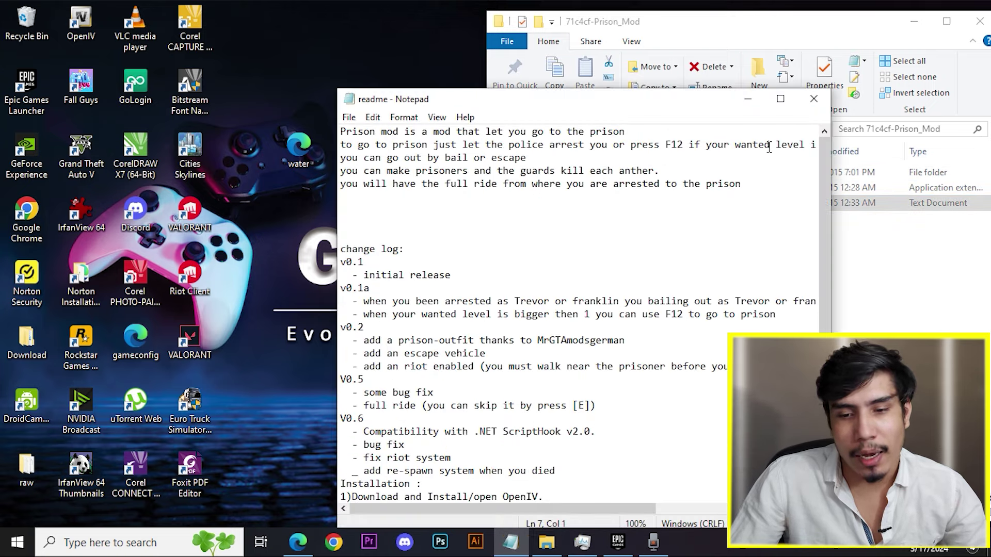
drag(826, 191, 832, 336)
click(814, 98)
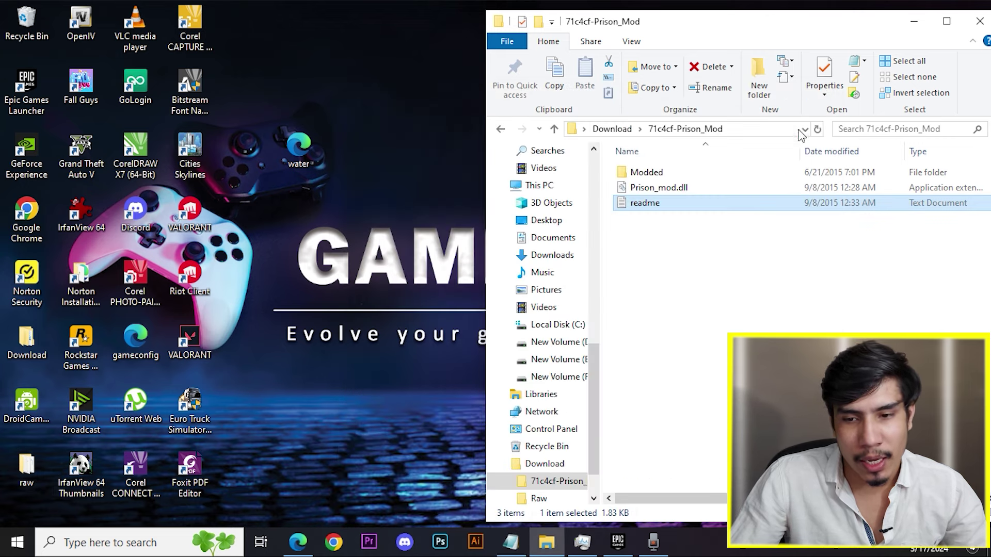
click(804, 285)
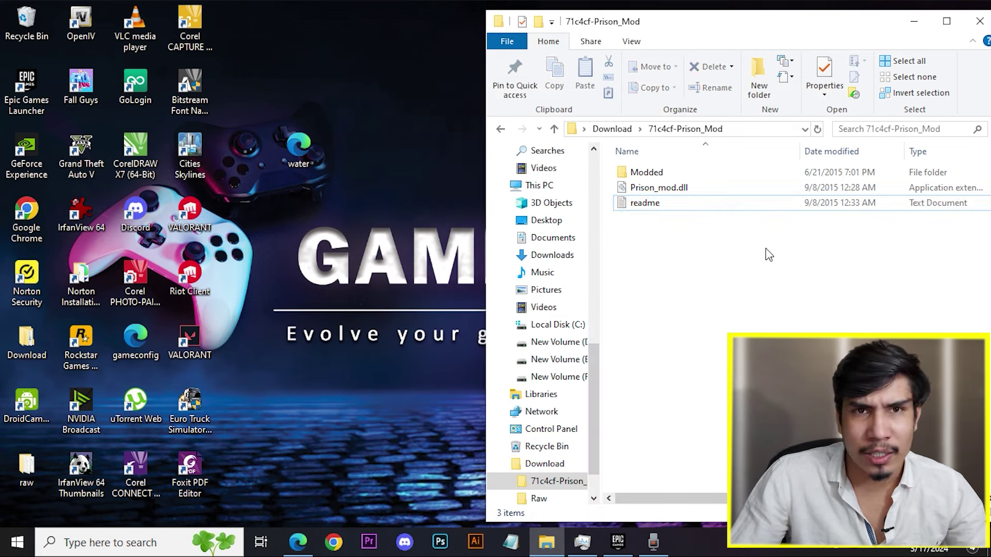
Step: Examine the contents of the Modded folder and the Prison_mod.dll file in the extracted mod folder
double_click(683, 172)
key(alt+Left)
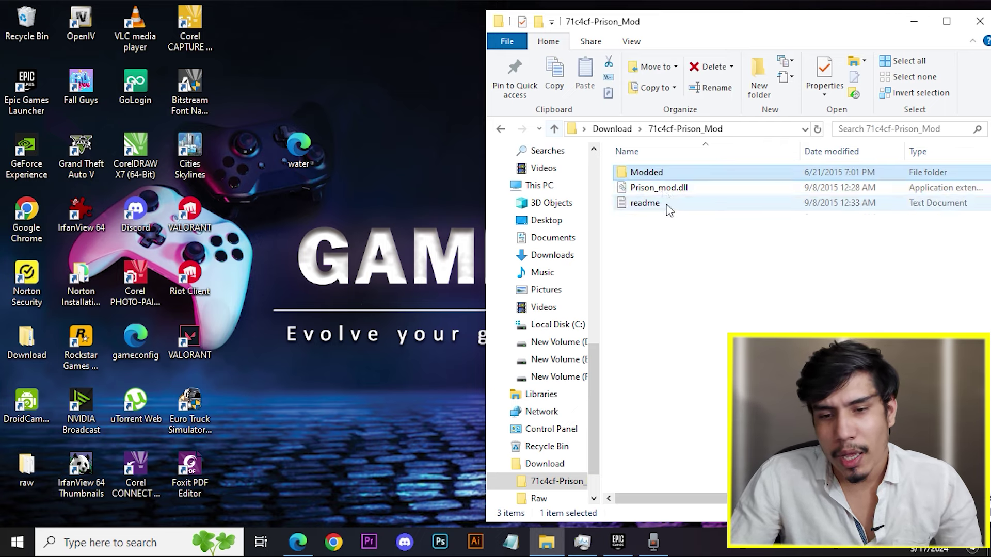
double_click(665, 188)
click(693, 360)
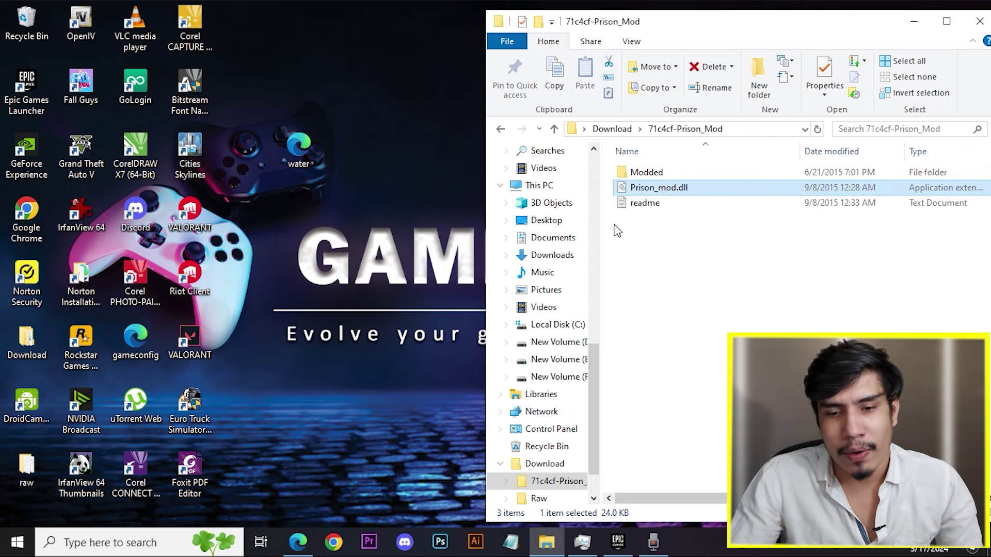
double_click(678, 175)
click(676, 177)
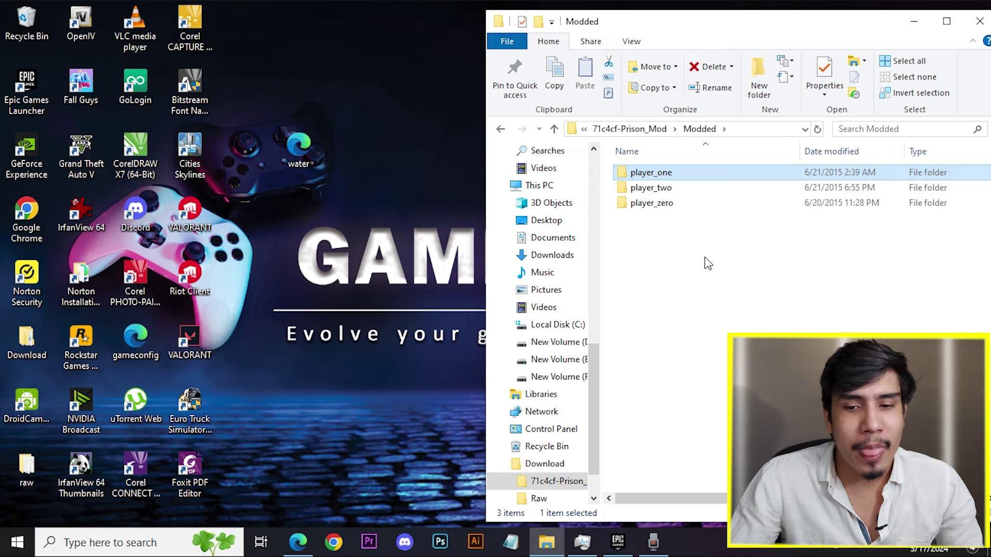
click(554, 128)
click(666, 188)
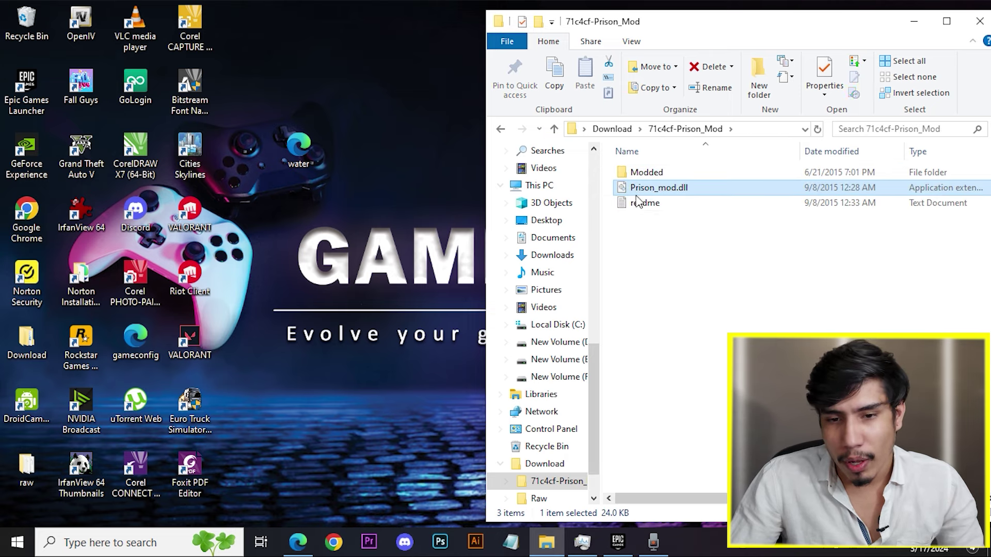
click(680, 235)
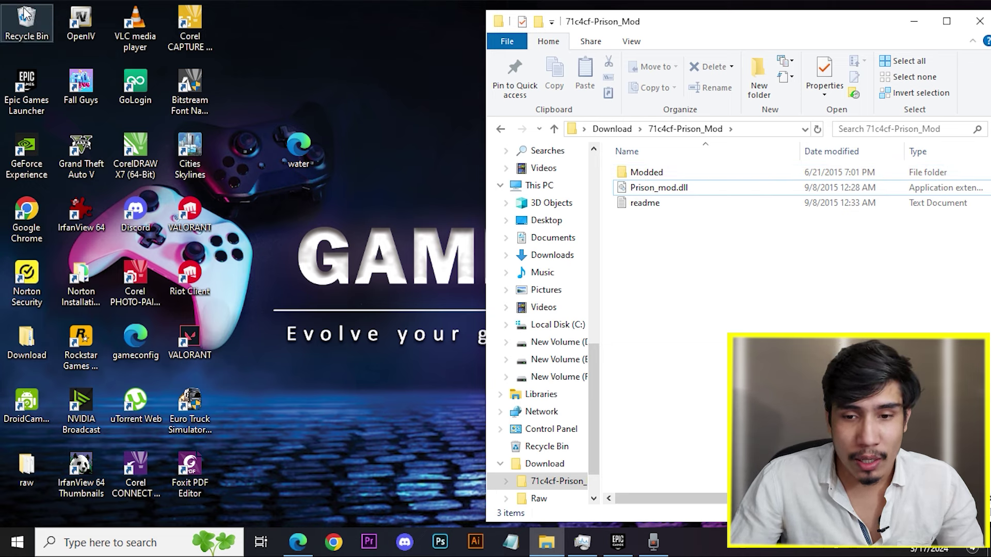
Step: Launch OpenIV for GTA V, place its window beside the mod folder, and turn on edit mode
double_click(81, 26)
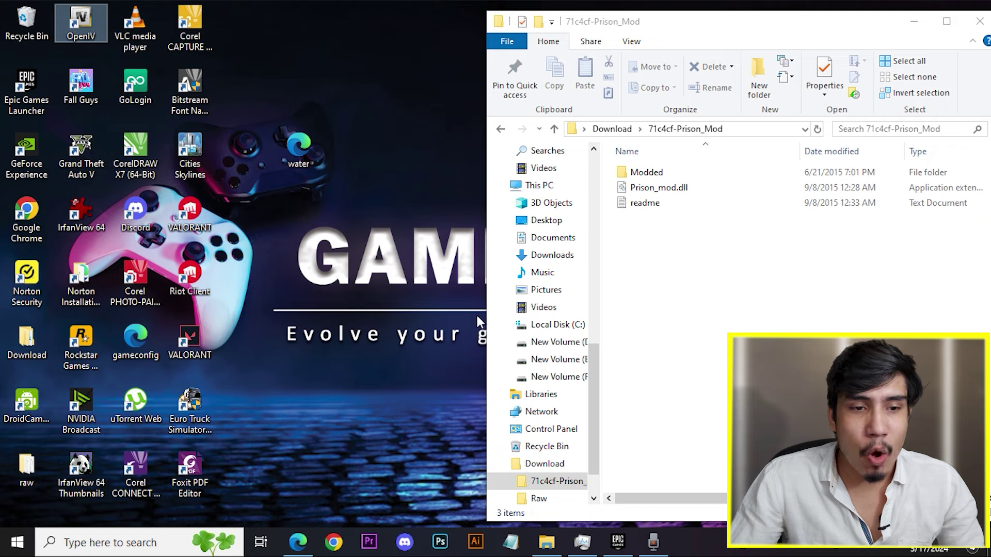
click(422, 293)
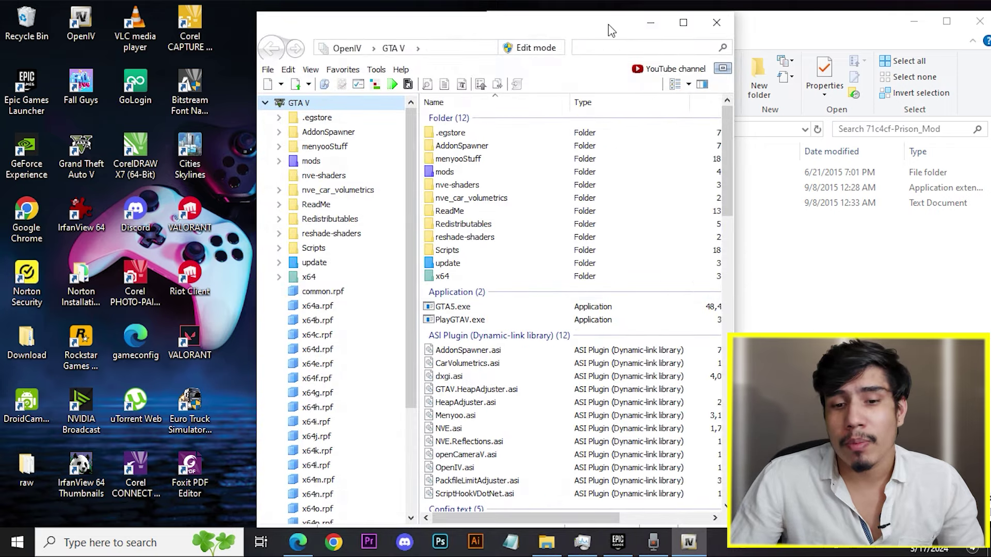
drag(611, 29, 355, 14)
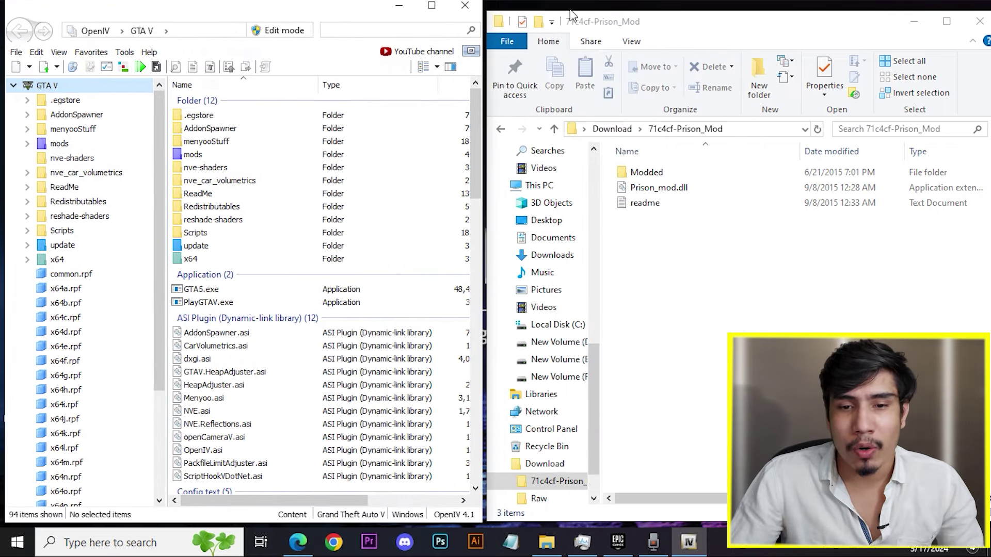
drag(577, 10, 578, 1)
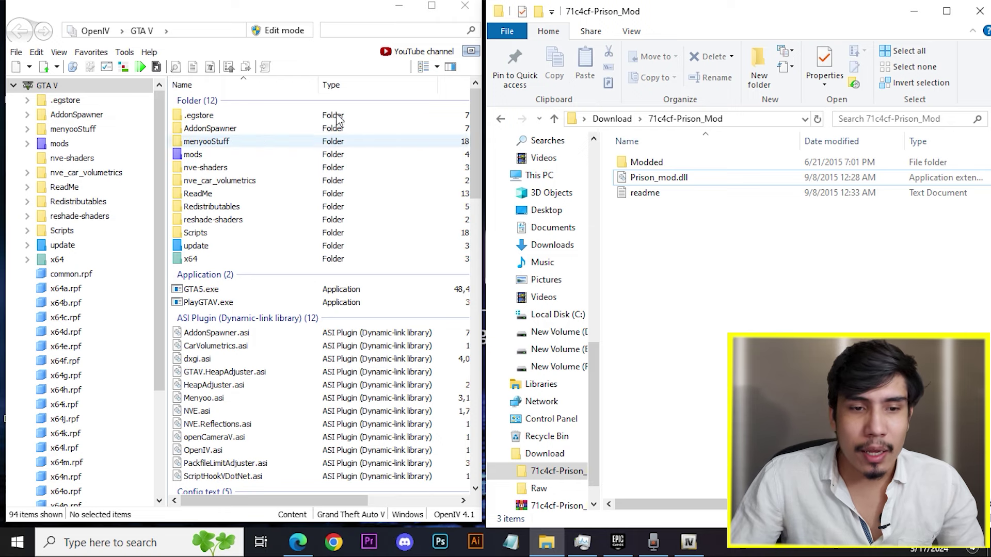
click(294, 40)
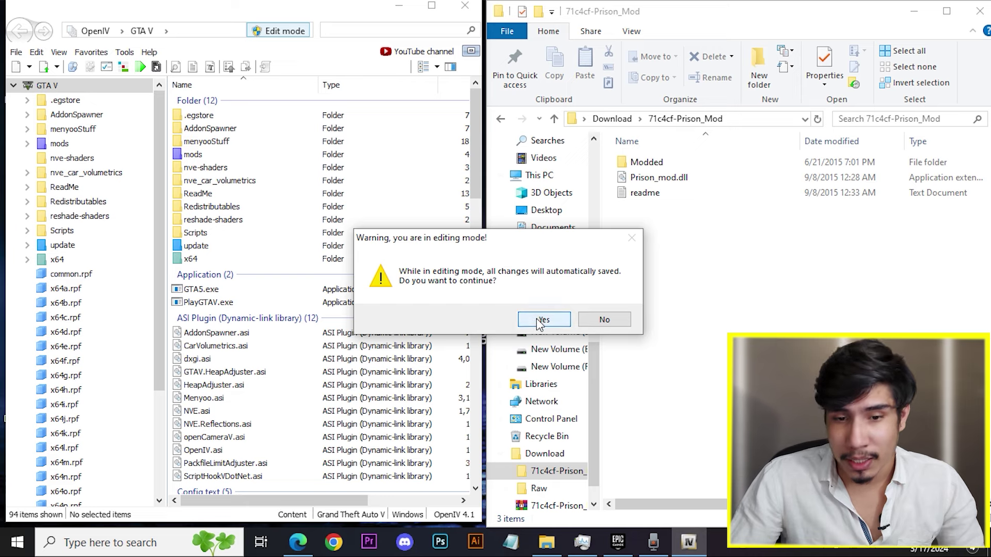
click(540, 320)
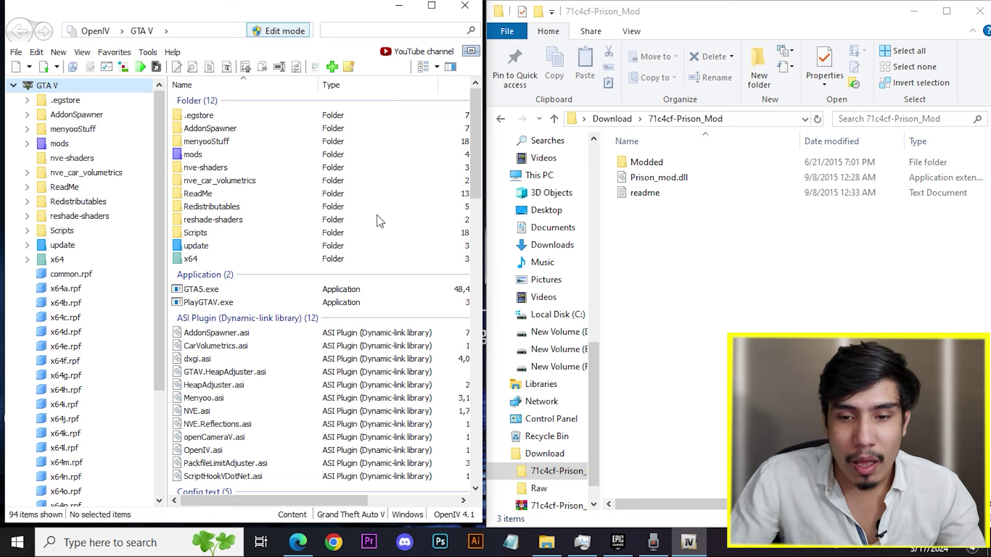
Step: Open the x64v.rpf archive in the GTA V folder and copy it to the mods folder
click(669, 166)
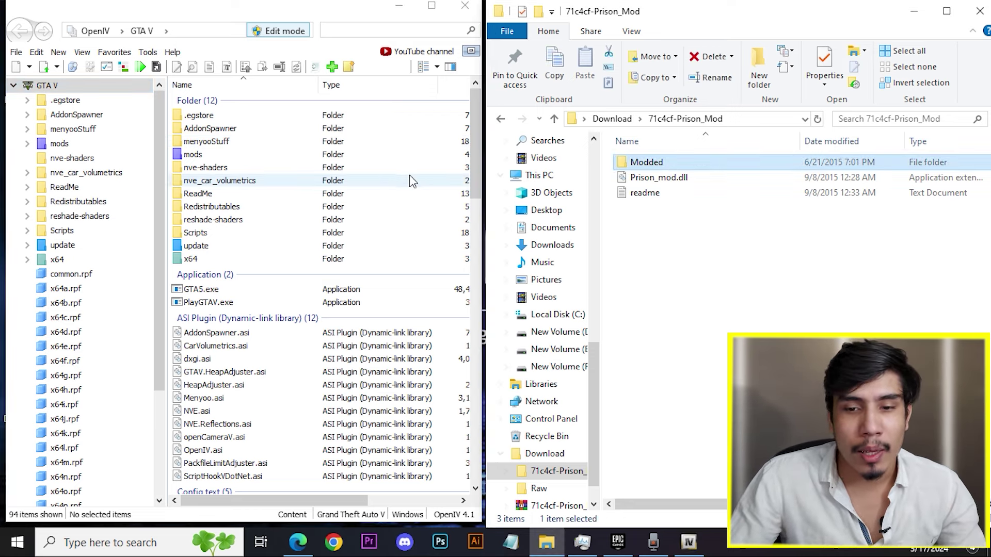
double_click(272, 154)
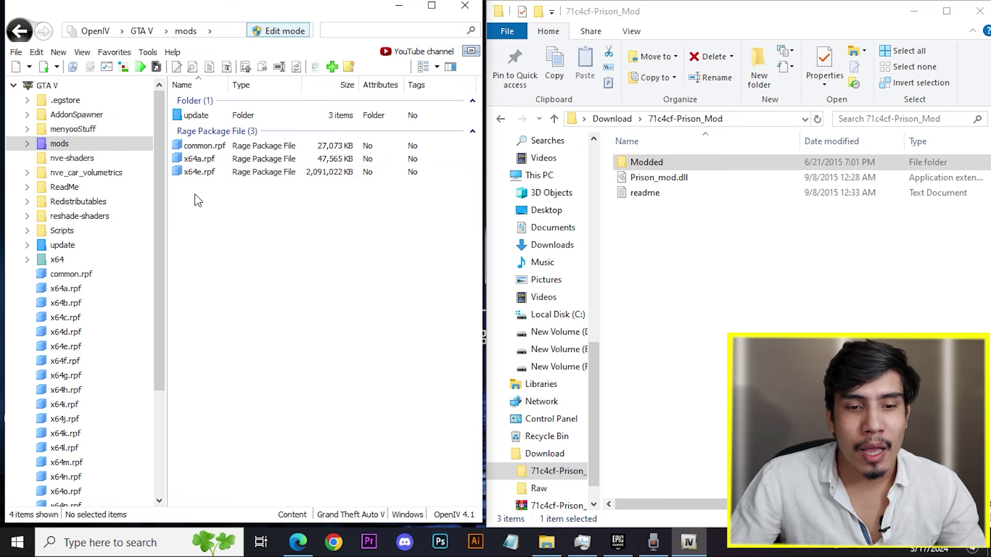
click(19, 31)
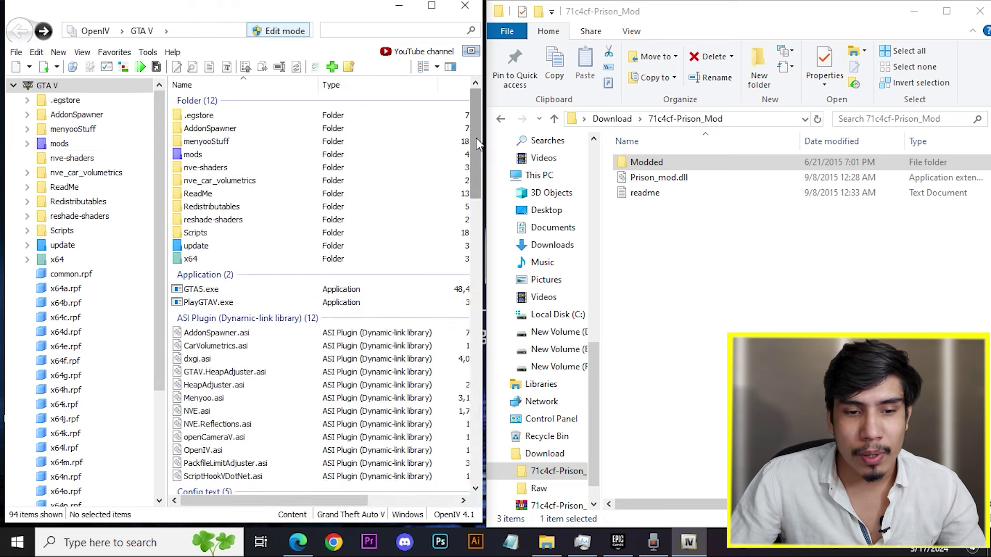
drag(479, 120, 506, 362)
click(726, 192)
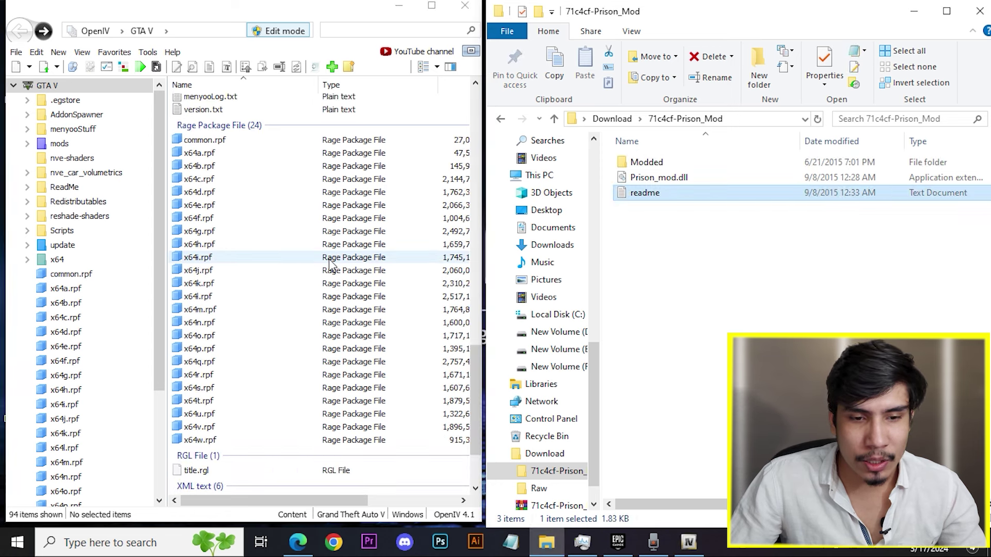
click(257, 154)
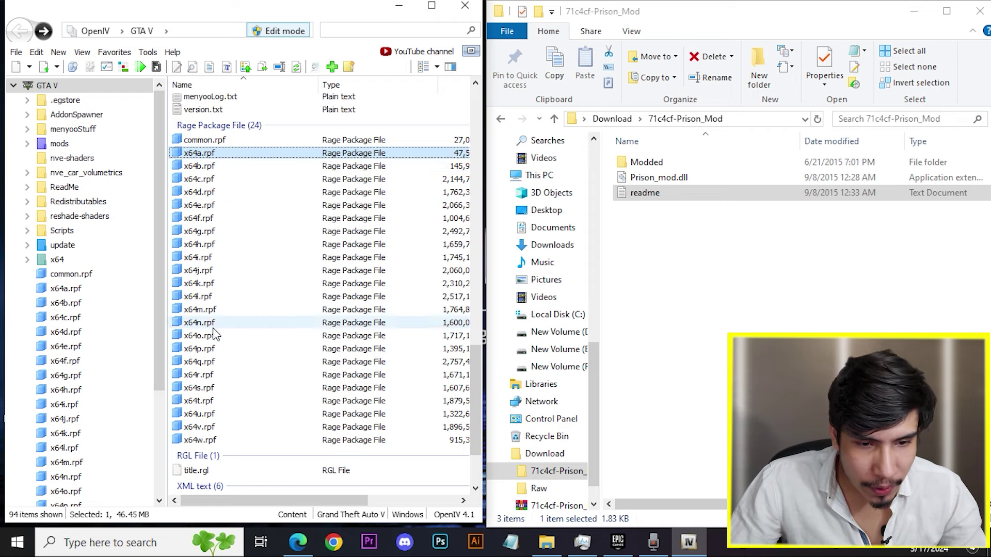
click(211, 428)
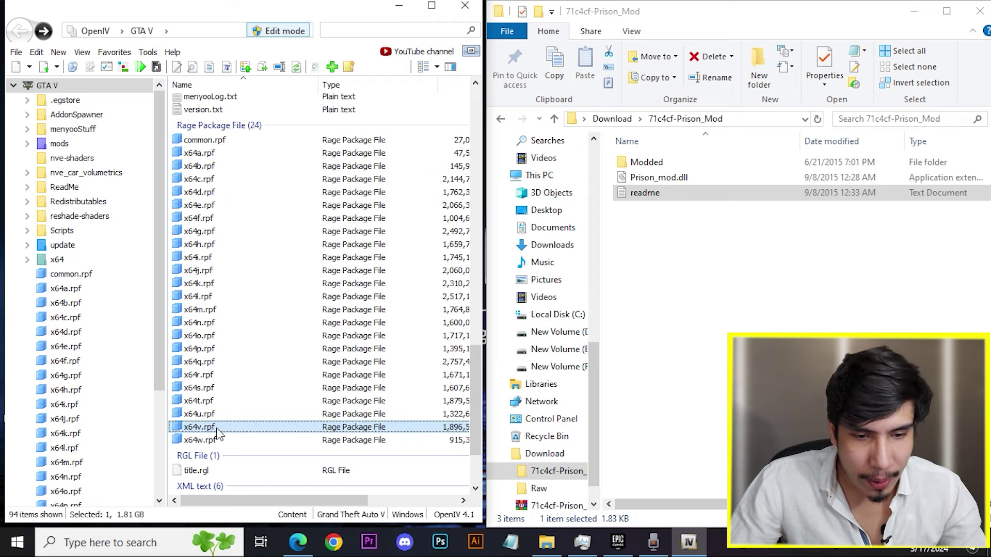
double_click(217, 429)
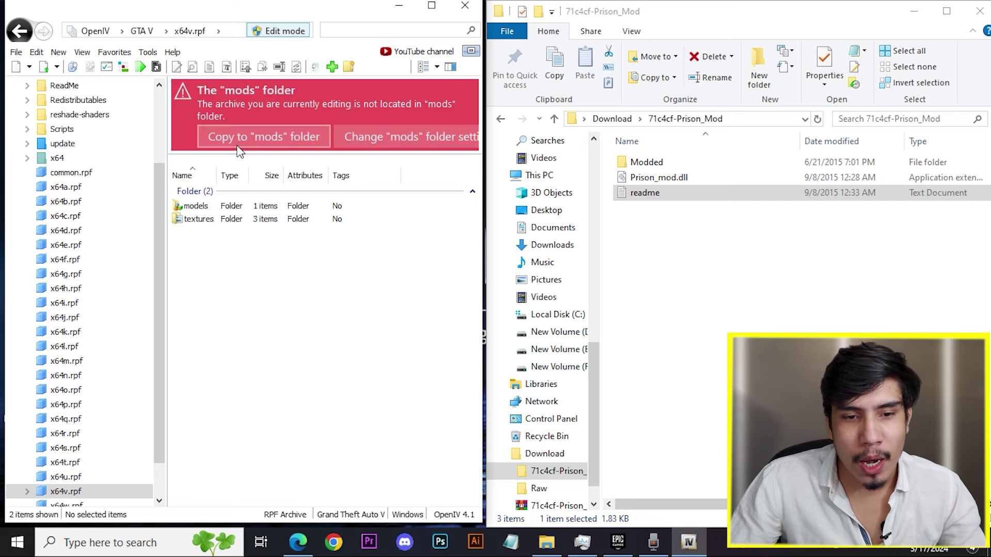
click(297, 138)
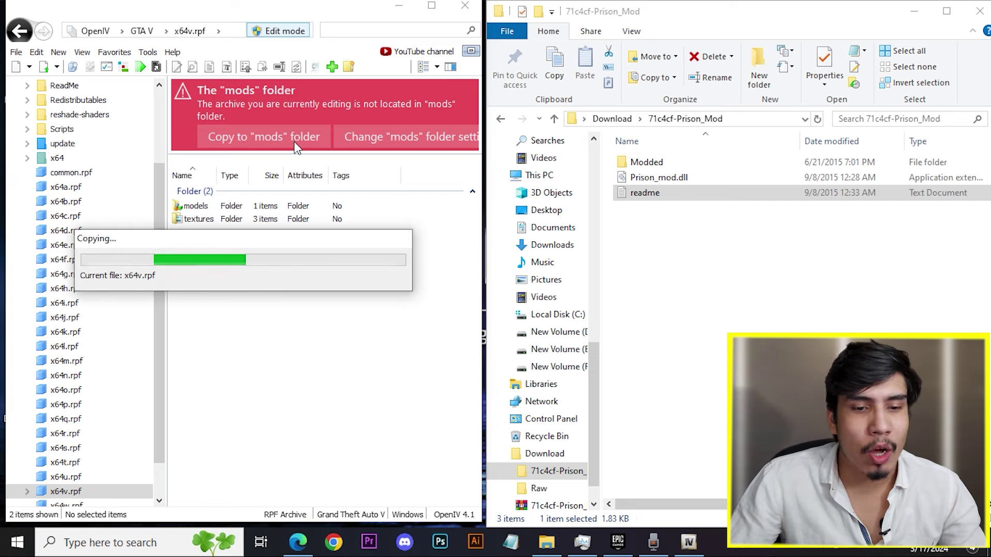
click(296, 140)
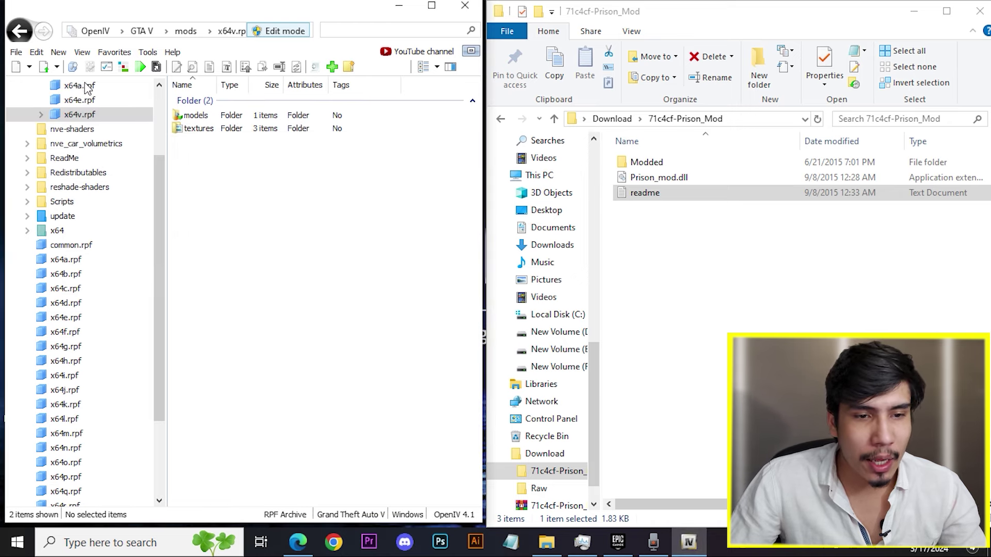
Step: In the mods folder's x64v.rpf, open models, cdimages and the streamedpeds_players.rpf archive
click(17, 29)
click(17, 30)
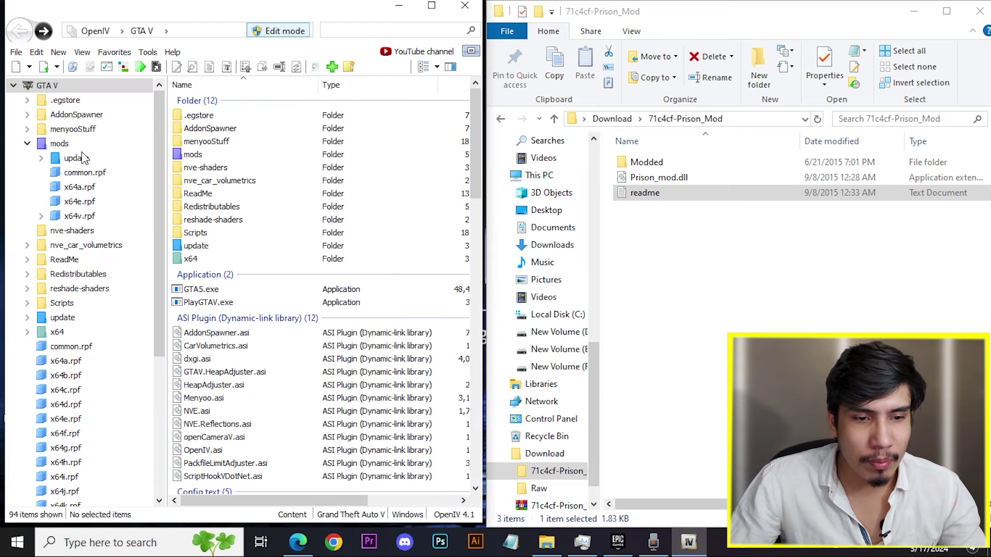
double_click(191, 154)
click(201, 190)
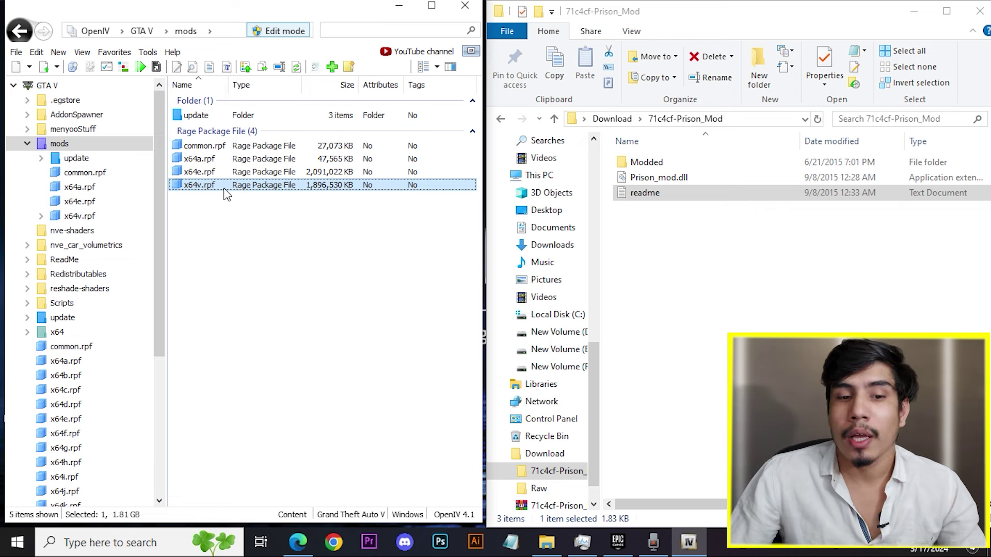
double_click(201, 185)
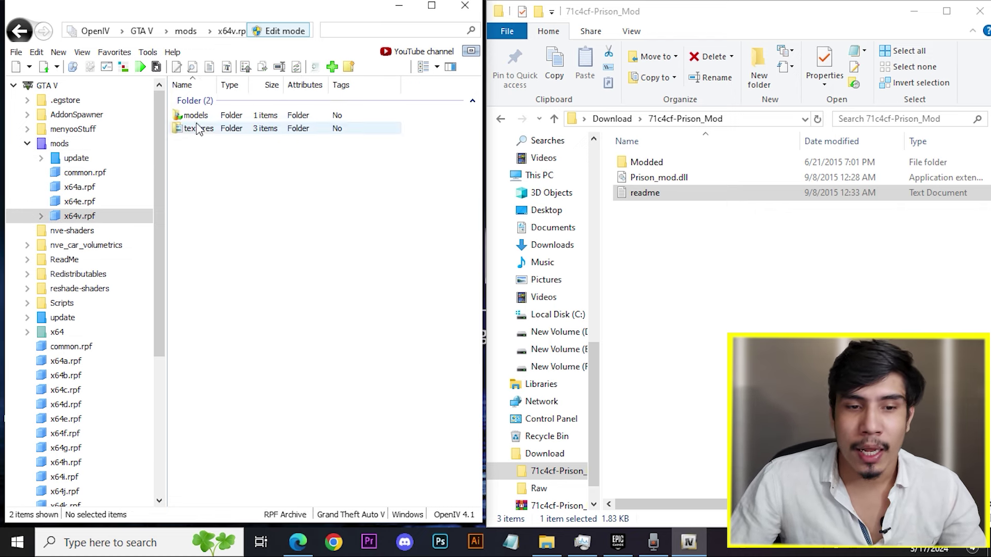
double_click(228, 118)
double_click(229, 118)
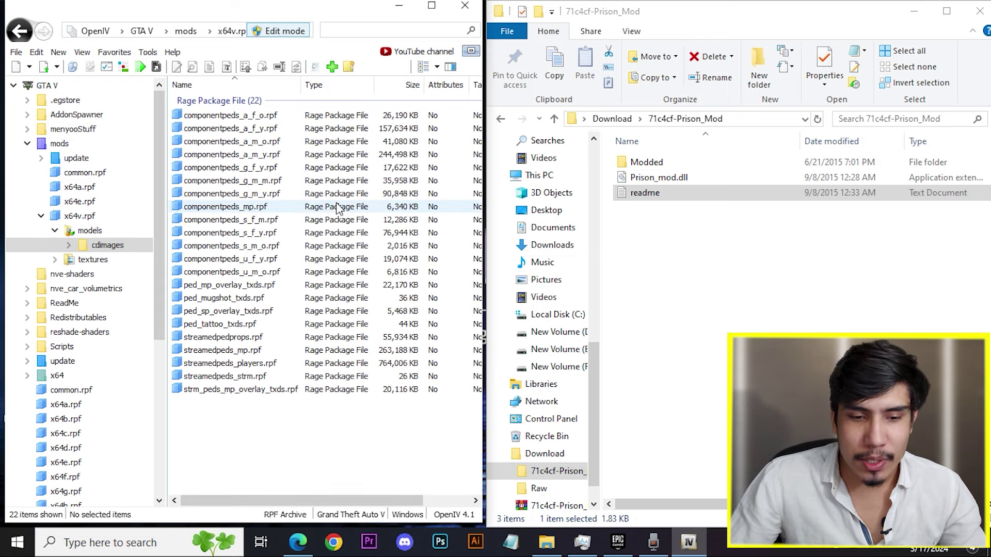
double_click(276, 364)
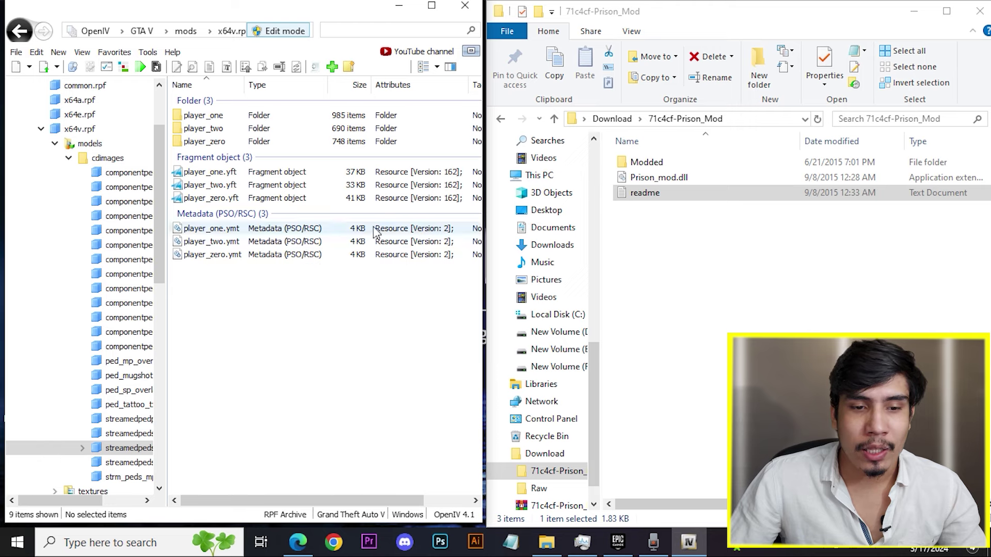
Step: Copy lowr_diff_001_f_uni.ytd and uppr_diff_001_f_uni.ytd from the Modded player_one folder into the archive's player_one folder
click(684, 164)
double_click(685, 165)
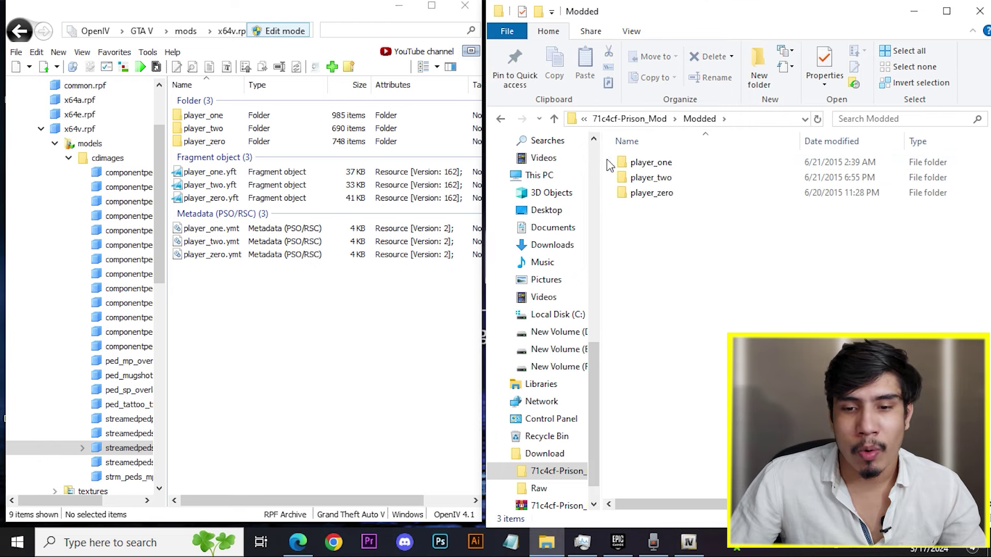
double_click(671, 163)
drag(664, 234, 653, 165)
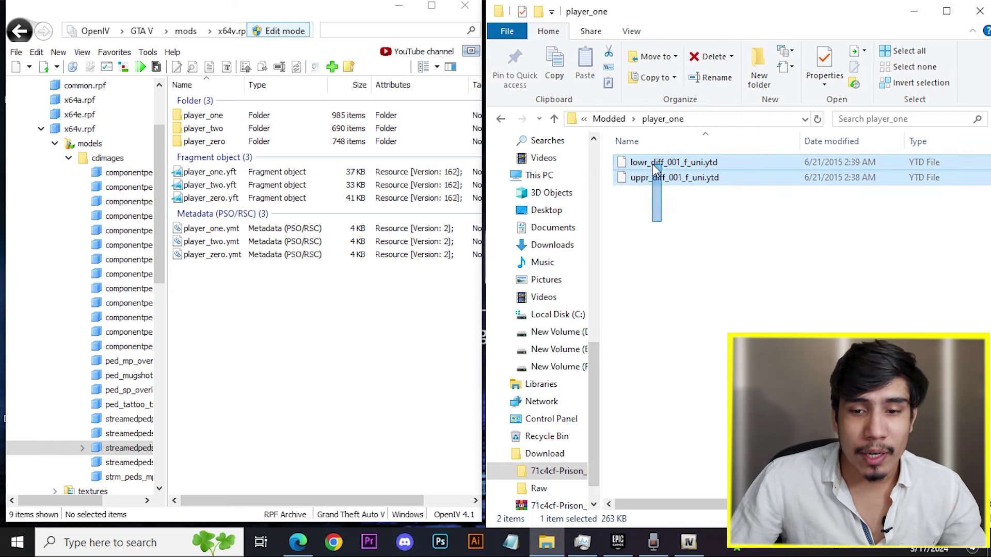
right_click(653, 164)
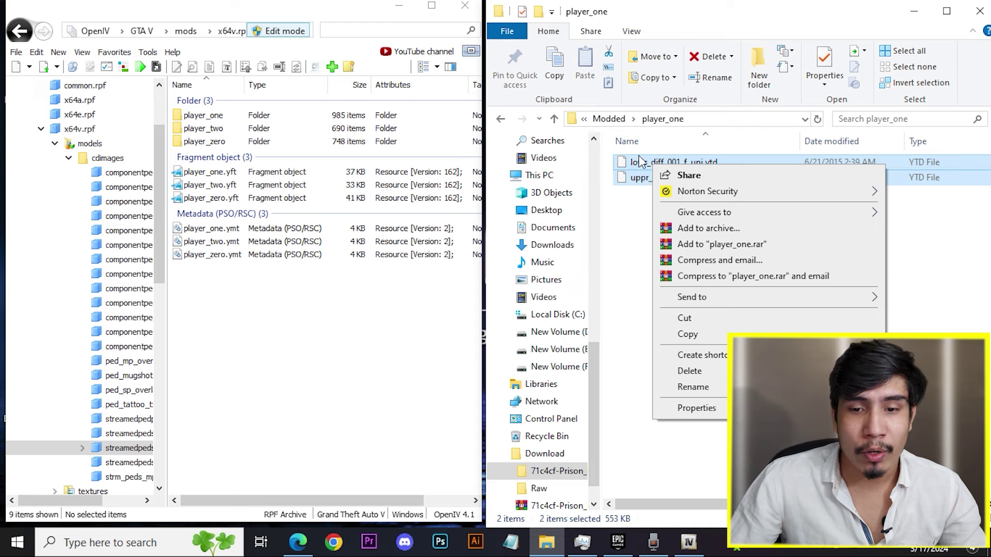
click(687, 334)
click(555, 119)
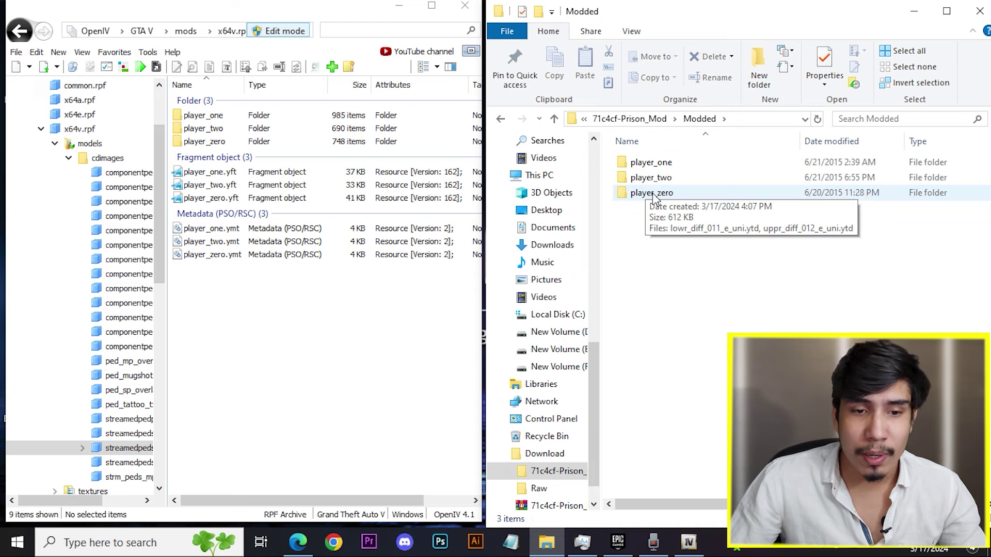
double_click(206, 117)
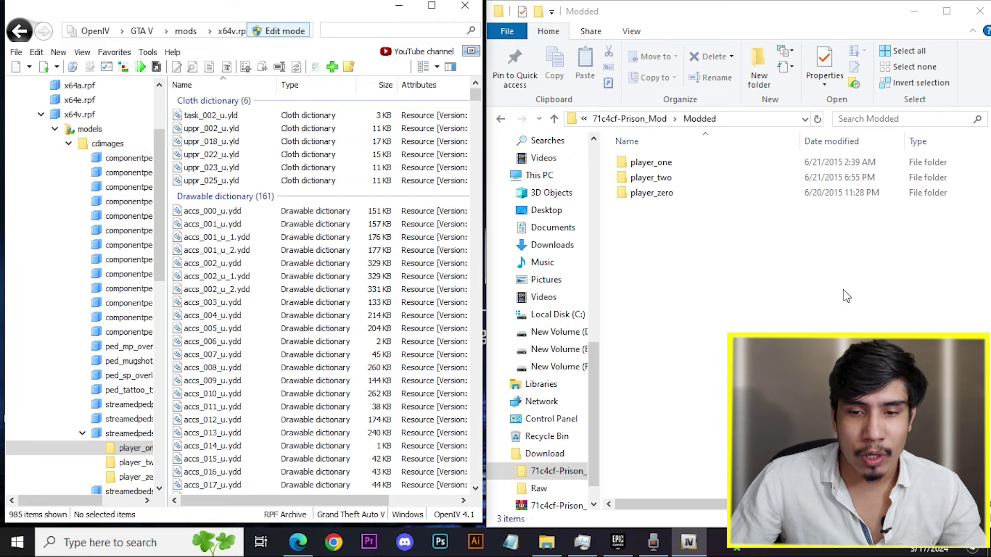
double_click(651, 162)
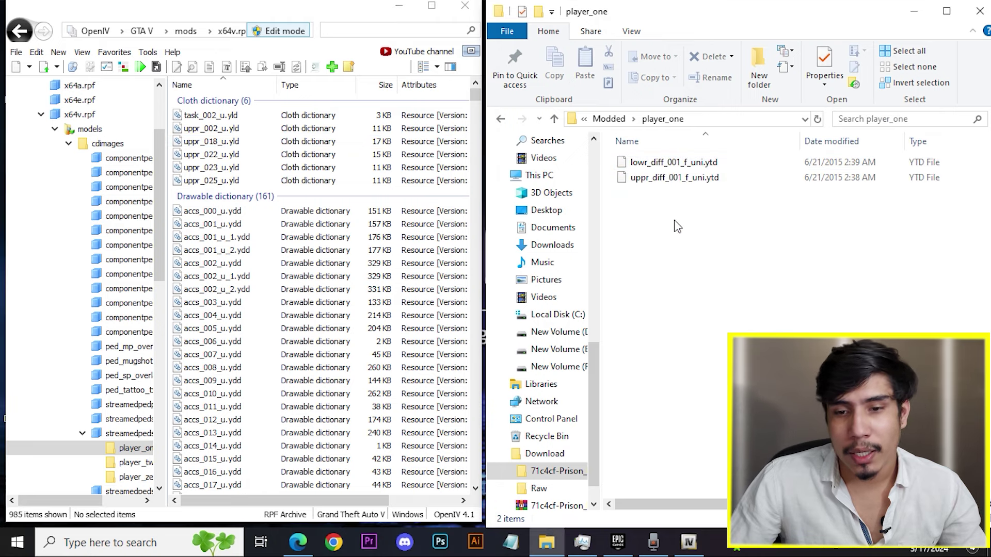
drag(673, 202, 452, 198)
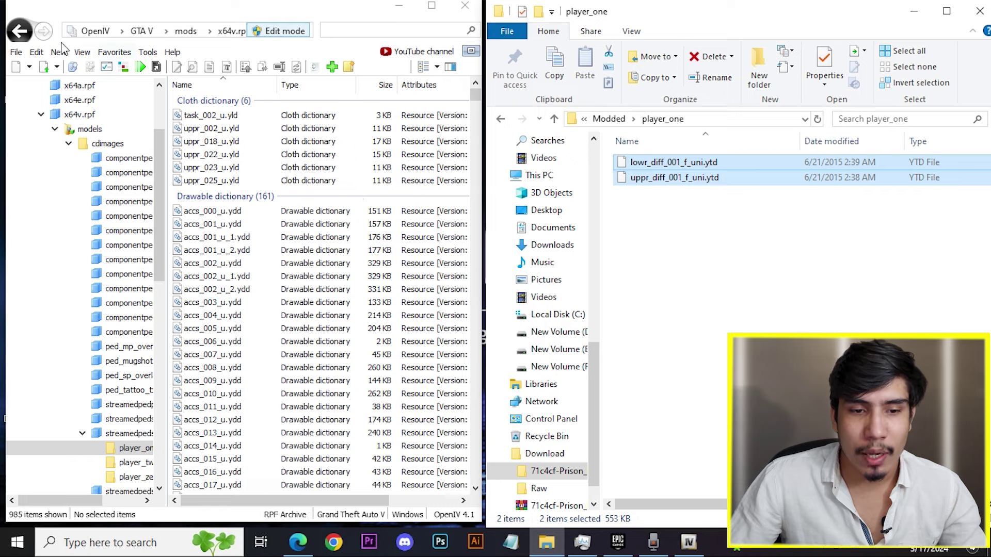
Step: Copy lowr_diff_005_c_uni.ytd and uppr_diff_005_c_whi.ytd from the Modded player_two folder into the archive's player_two folder
click(19, 32)
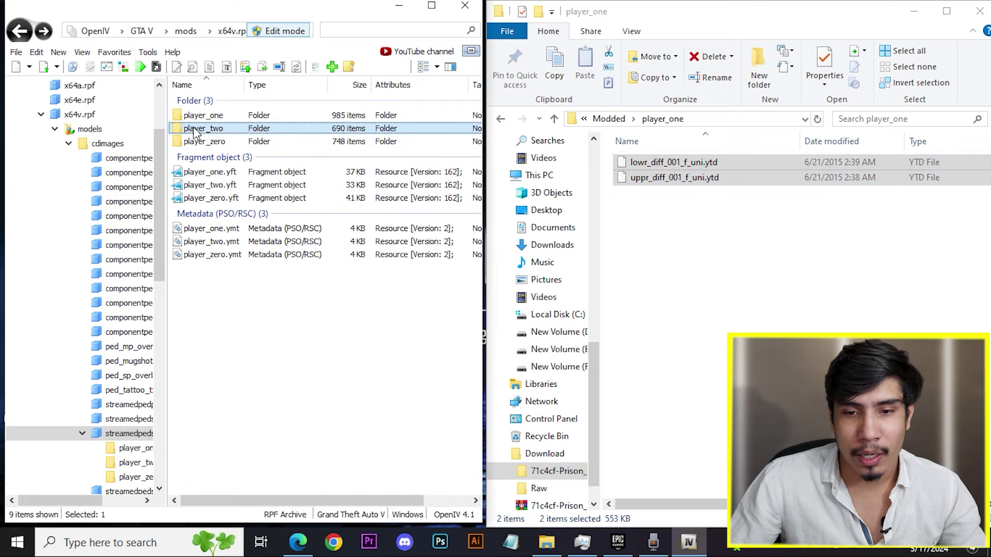
double_click(197, 129)
click(554, 120)
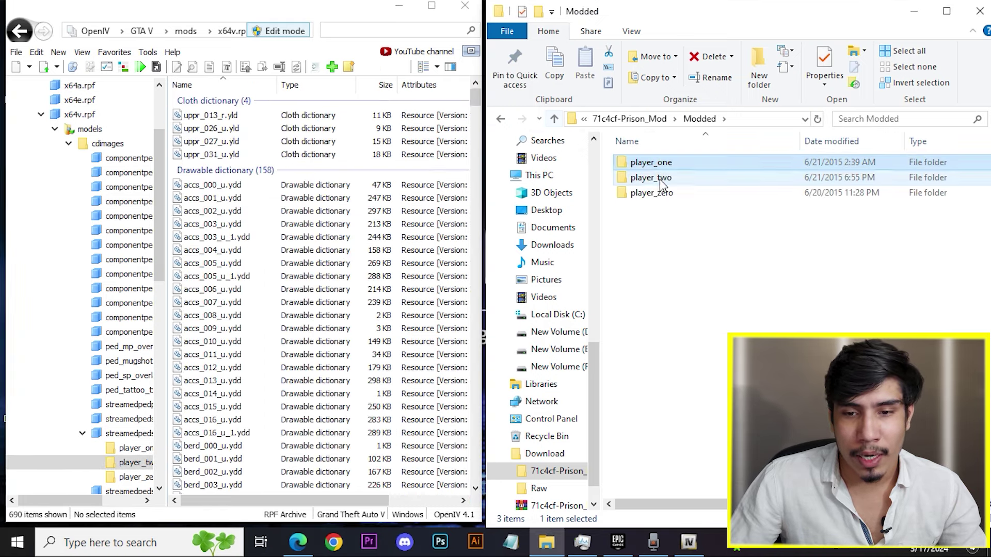
double_click(660, 178)
drag(660, 182, 365, 154)
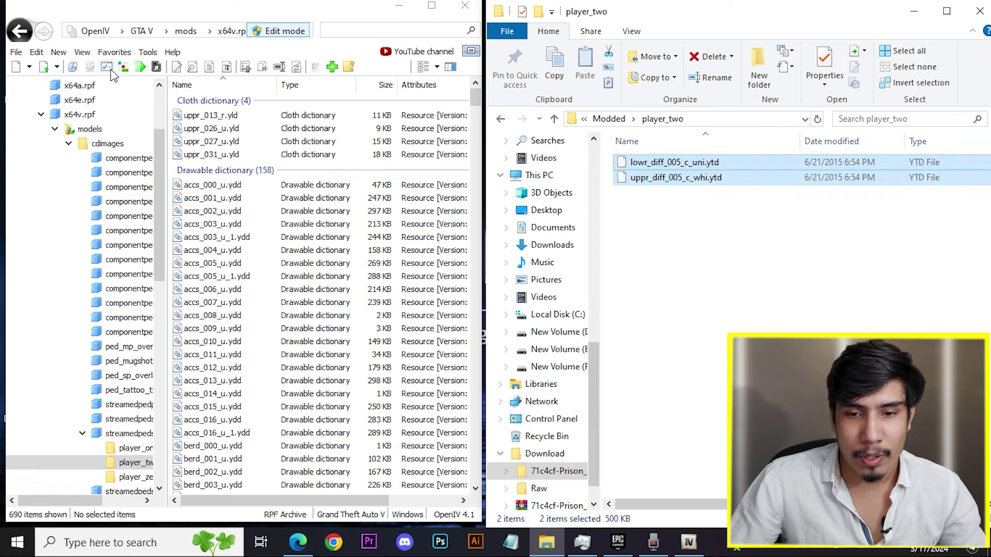
Step: Copy lowr_diff_011_e_uni.ytd and uppr_diff_012_e_uni.ytd from the Modded player_zero folder into the archive's player_zero folder
click(20, 31)
click(556, 120)
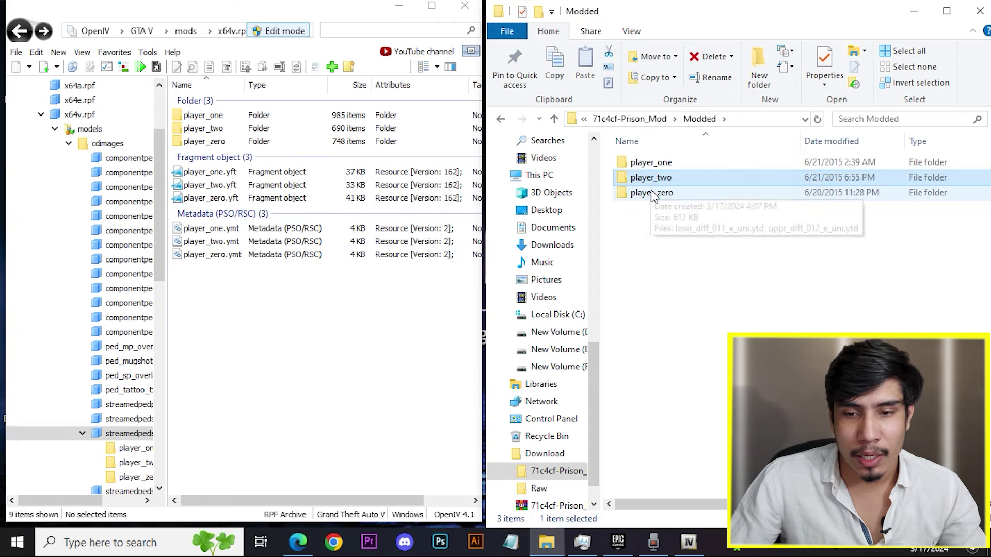
double_click(655, 193)
drag(673, 217, 643, 164)
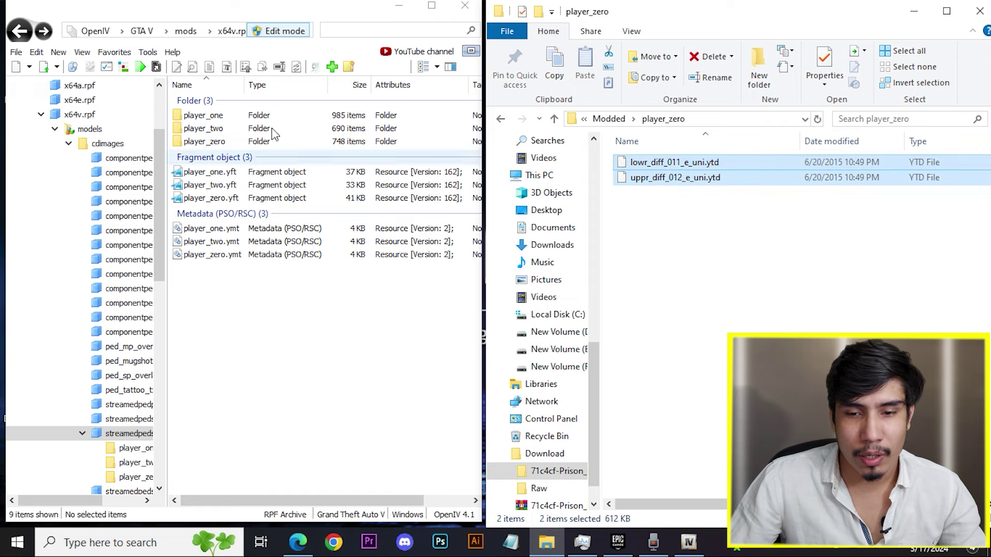
double_click(209, 142)
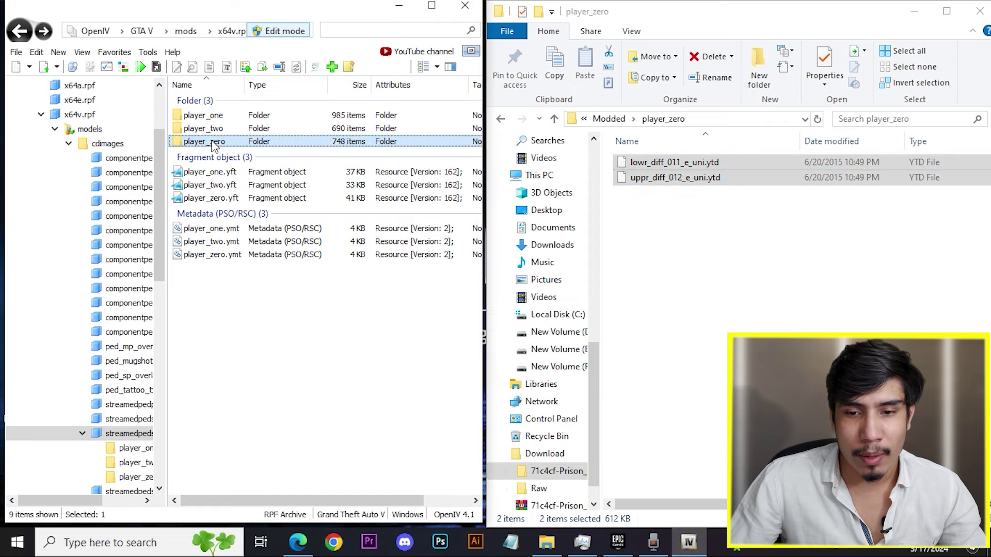
drag(632, 163, 635, 163)
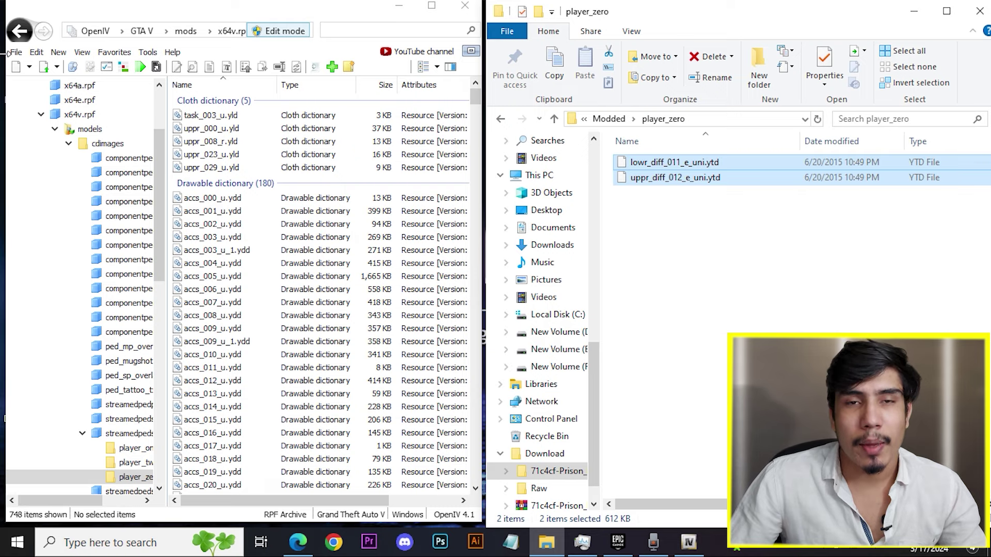
Step: Go back out of the streamedpeds_players.rpf archive and close OpenIV
click(19, 32)
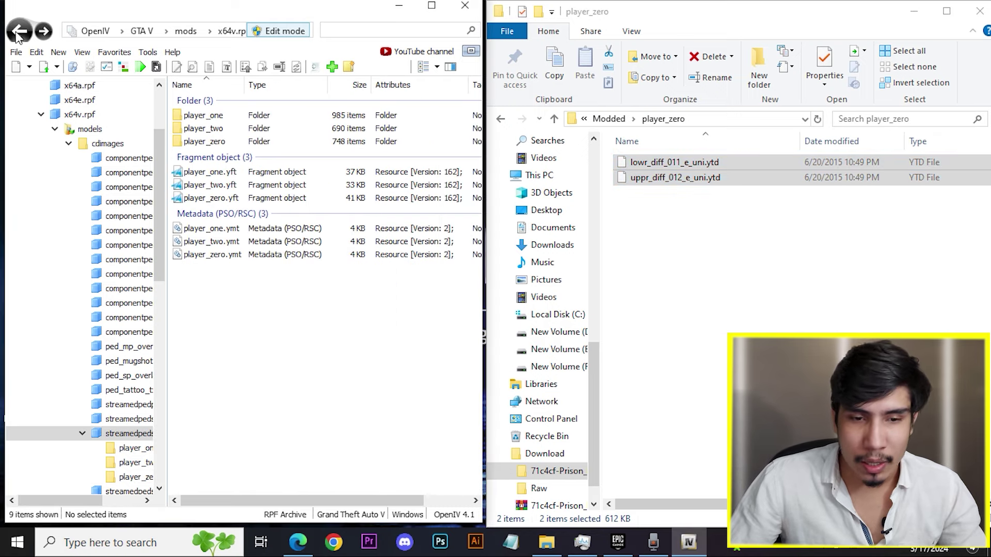
click(19, 31)
click(19, 31)
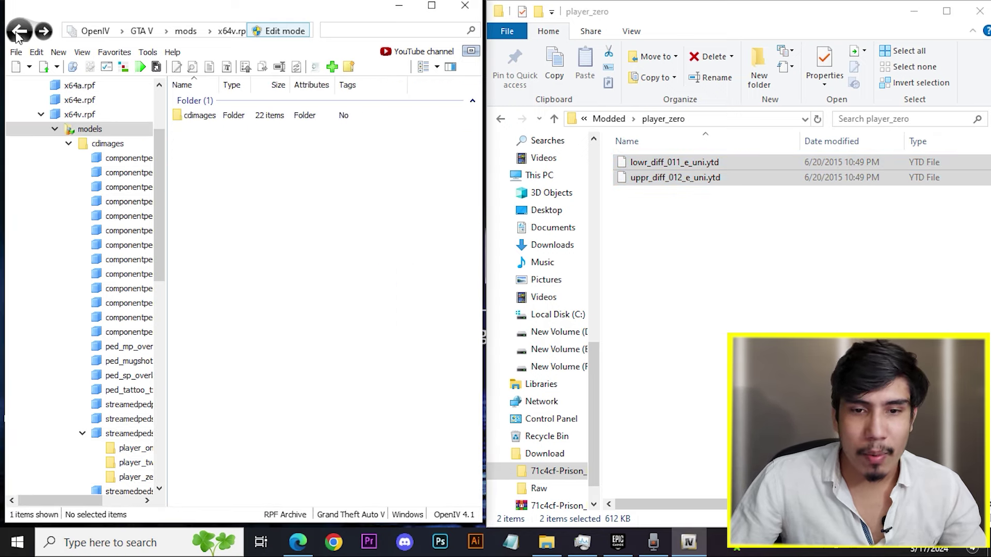
click(19, 31)
click(463, 7)
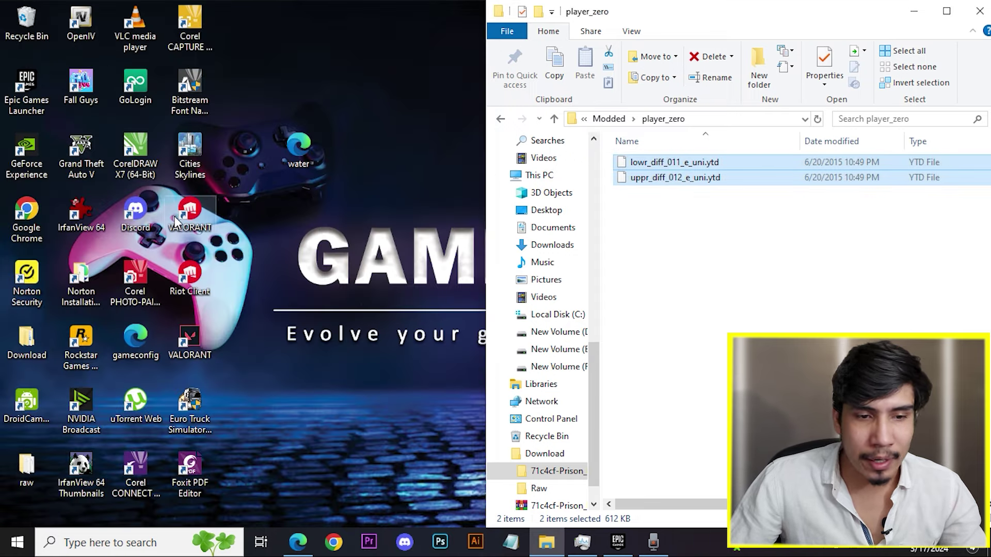
right_click(80, 170)
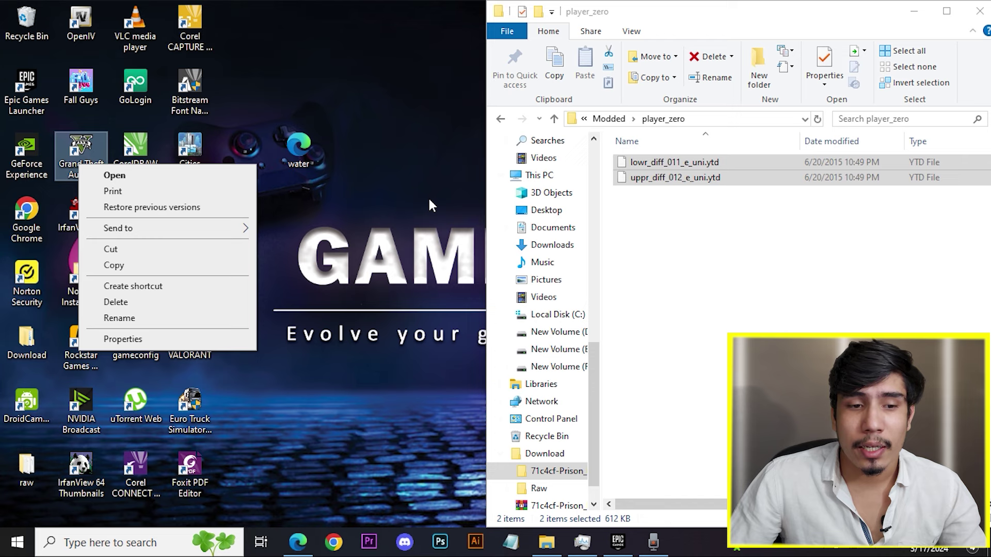
click(396, 181)
right_click(90, 167)
click(336, 72)
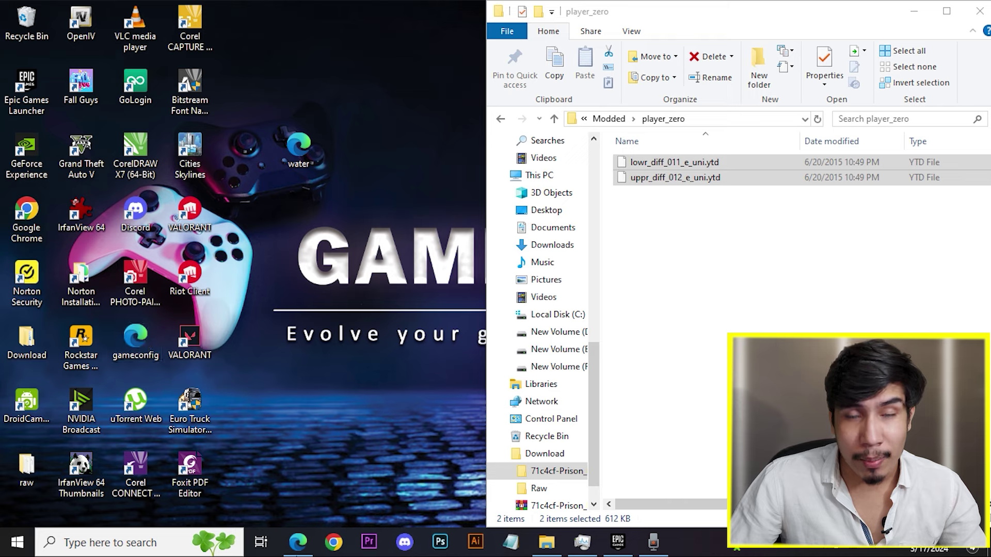
mouse_move(309, 552)
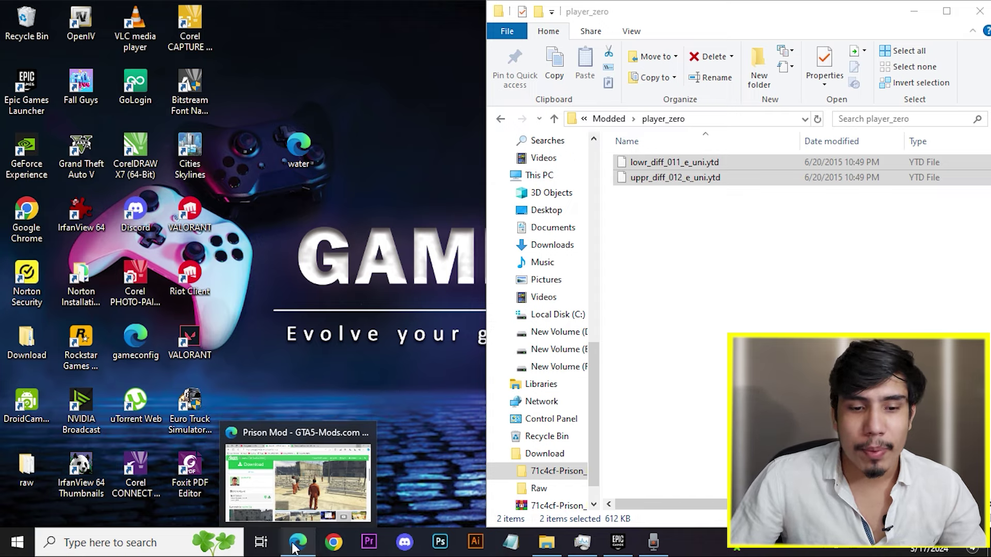
Step: Open a second File Explorer window at This PC and narrow it to fit beside the player_zero window
click(140, 542)
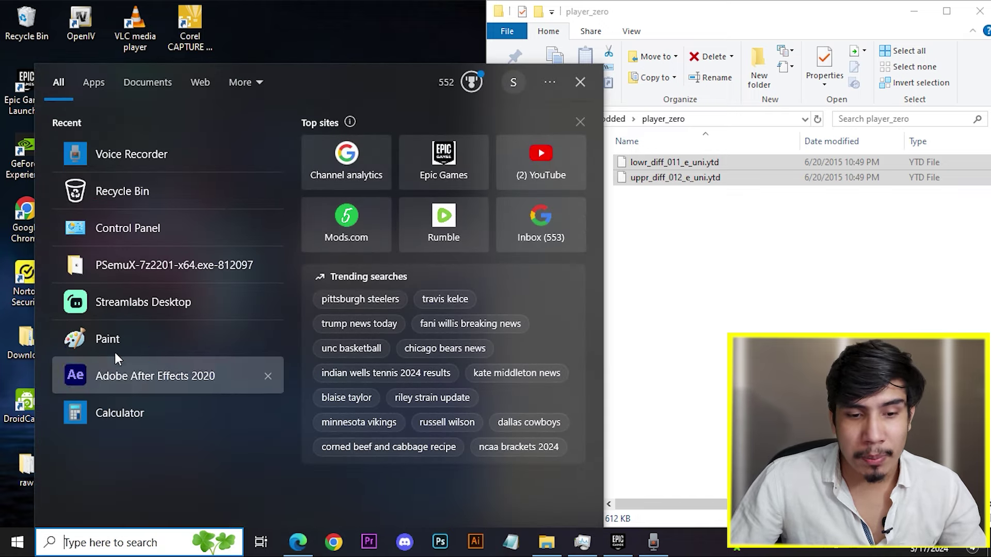
click(94, 84)
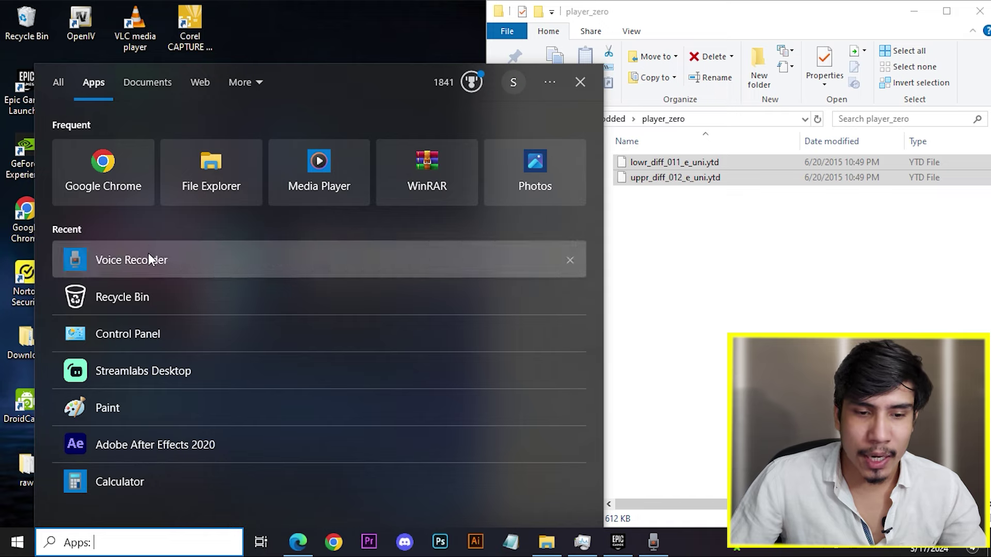
click(187, 181)
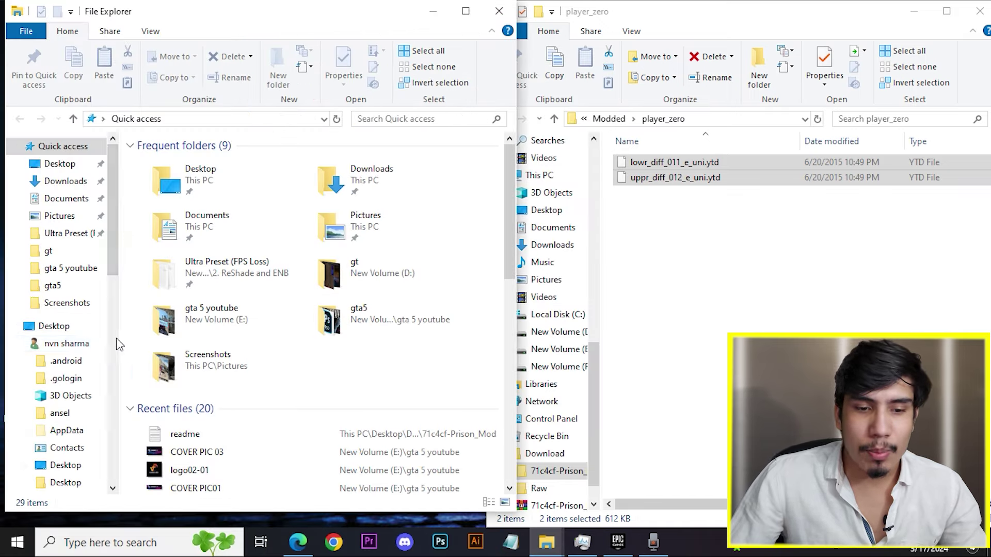
drag(113, 266, 98, 379)
click(80, 367)
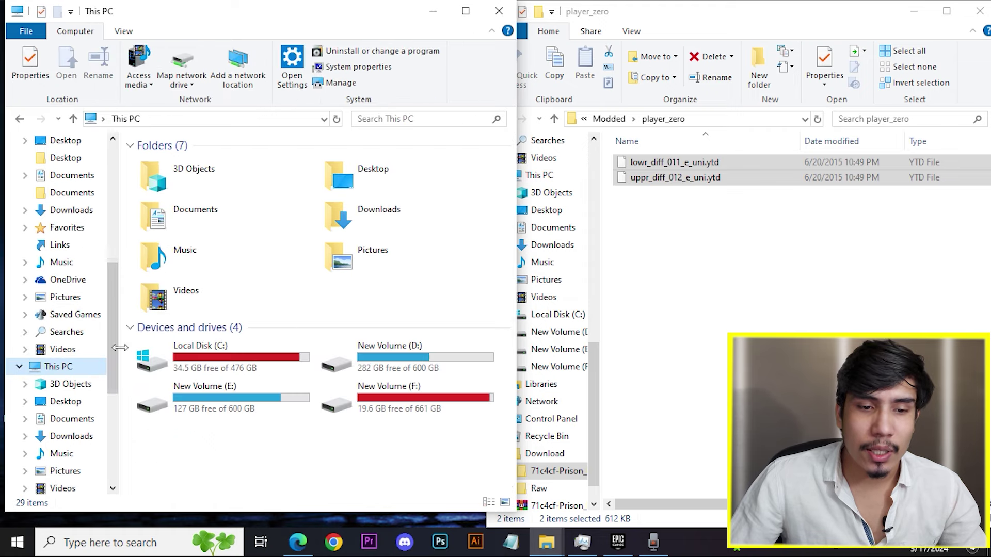
drag(517, 103, 480, 104)
drag(468, 243, 400, 342)
Step: Open the Epic Games folder inside Program Files on Local Disk (C:)
double_click(270, 389)
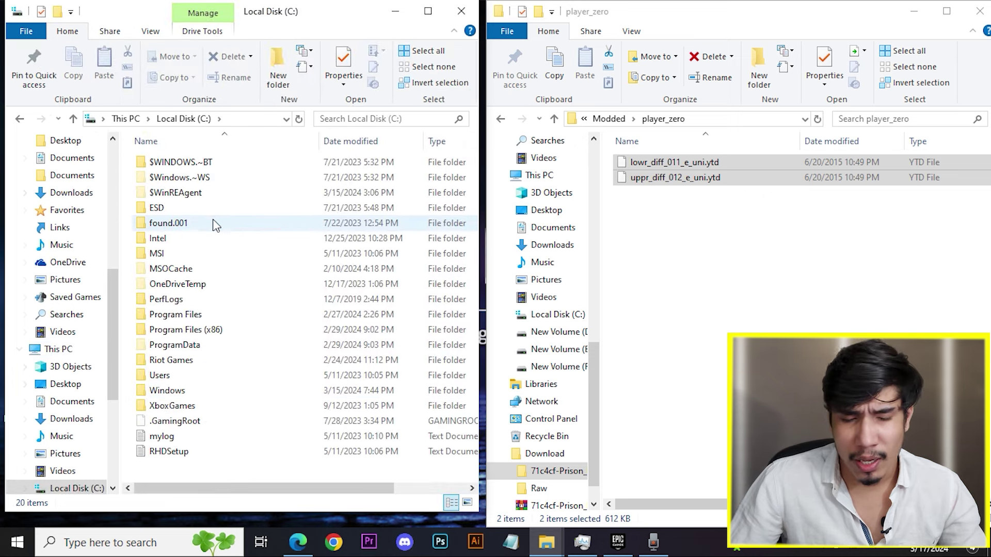
double_click(216, 311)
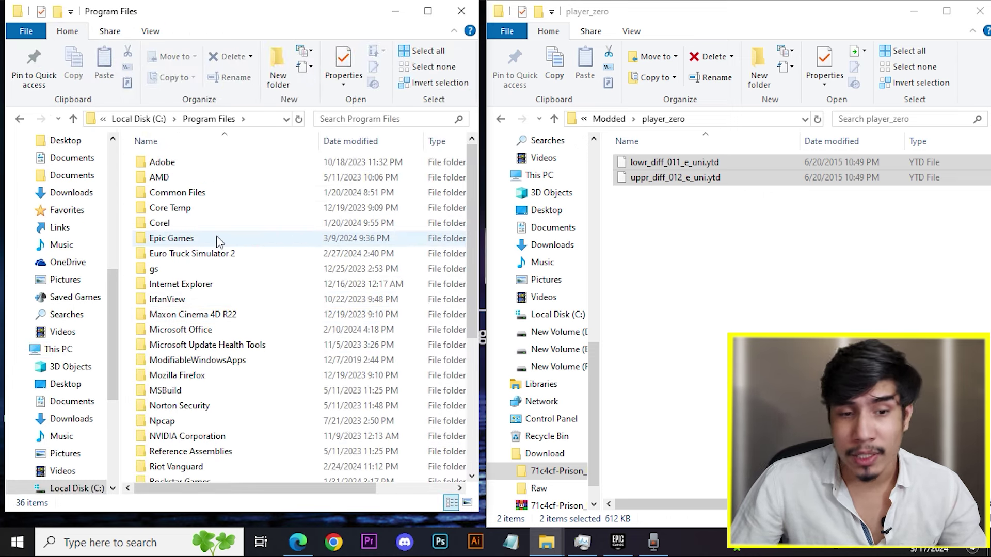
double_click(219, 242)
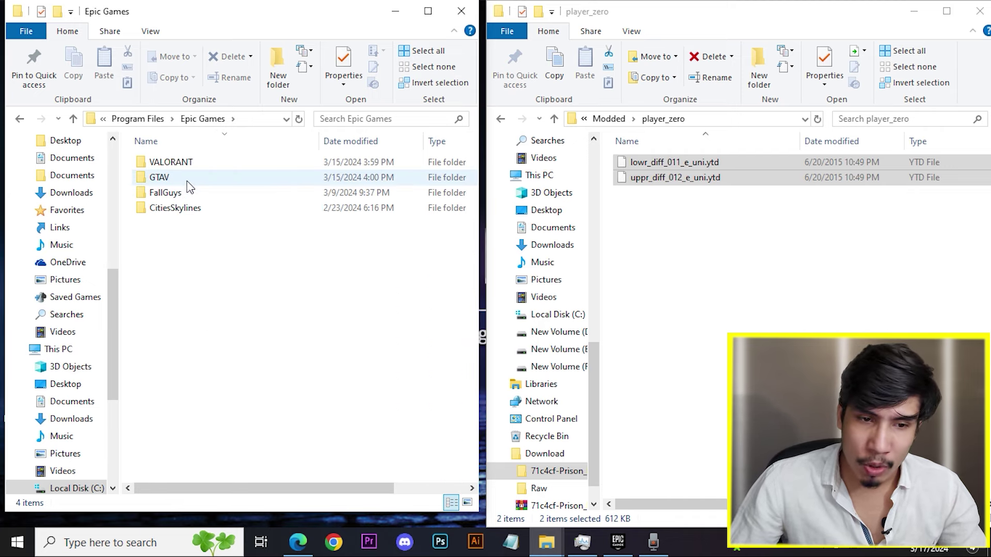
right_click(69, 166)
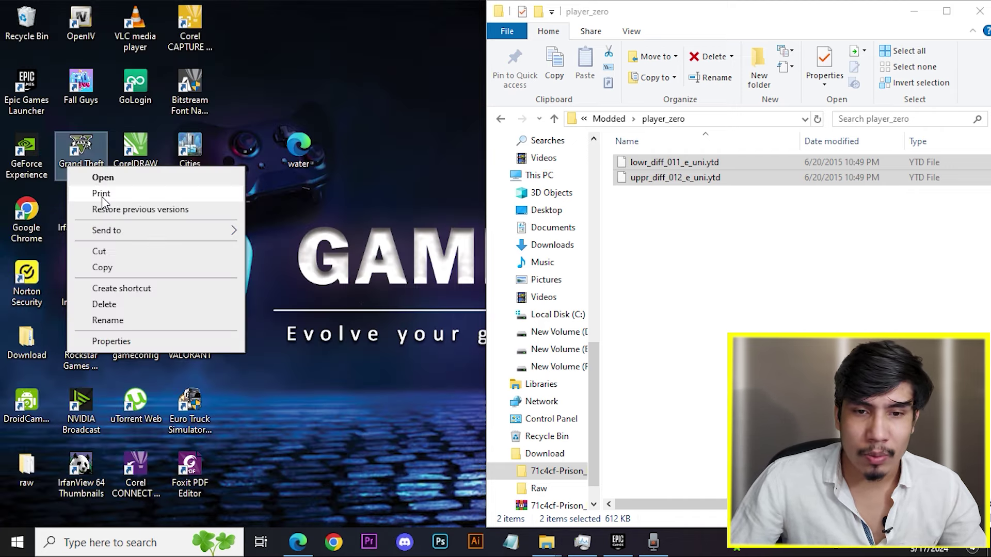
click(547, 542)
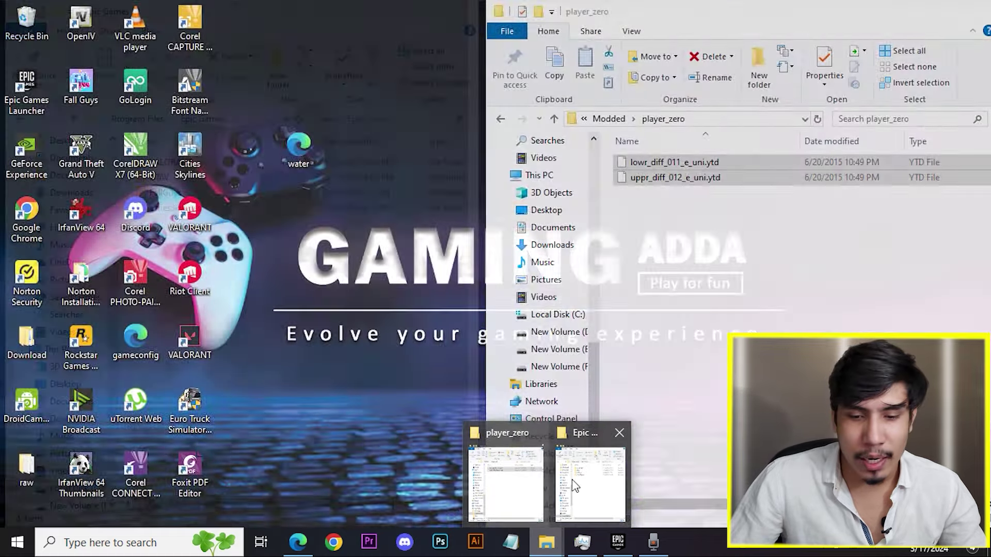
click(572, 479)
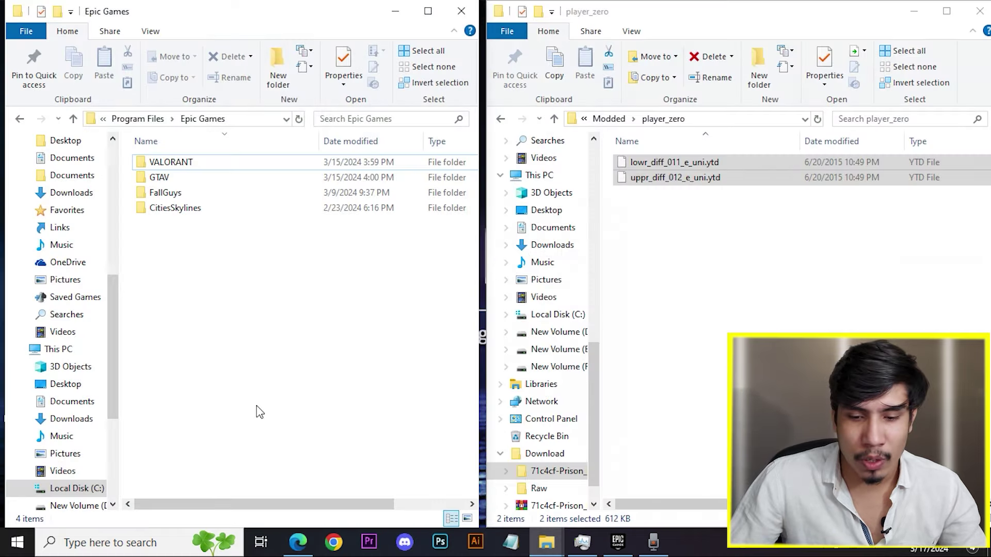
Step: Open the GTAV game folder and, in the other window, go back up to 71c4cf-Prison_Mod and select Prison_mod.dll
double_click(176, 177)
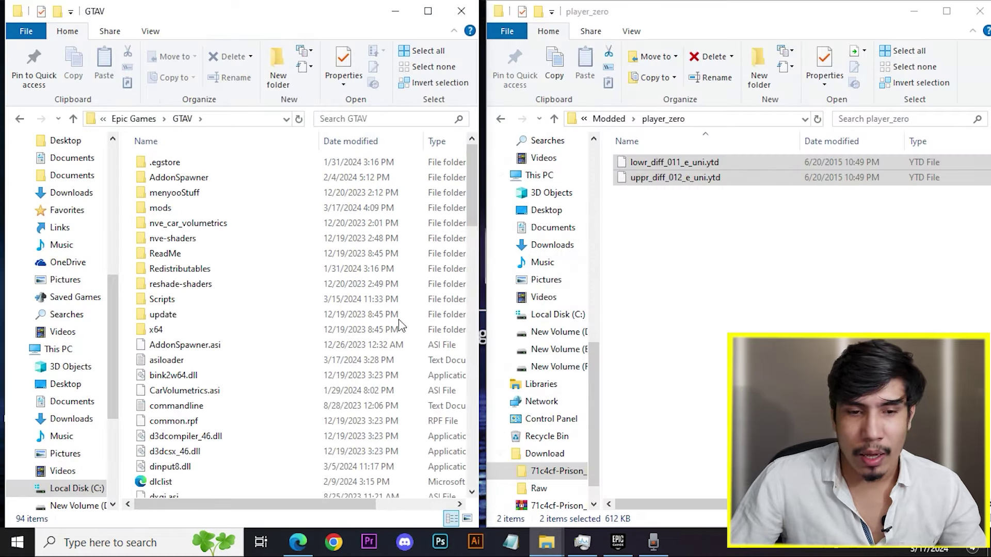
click(539, 119)
click(521, 154)
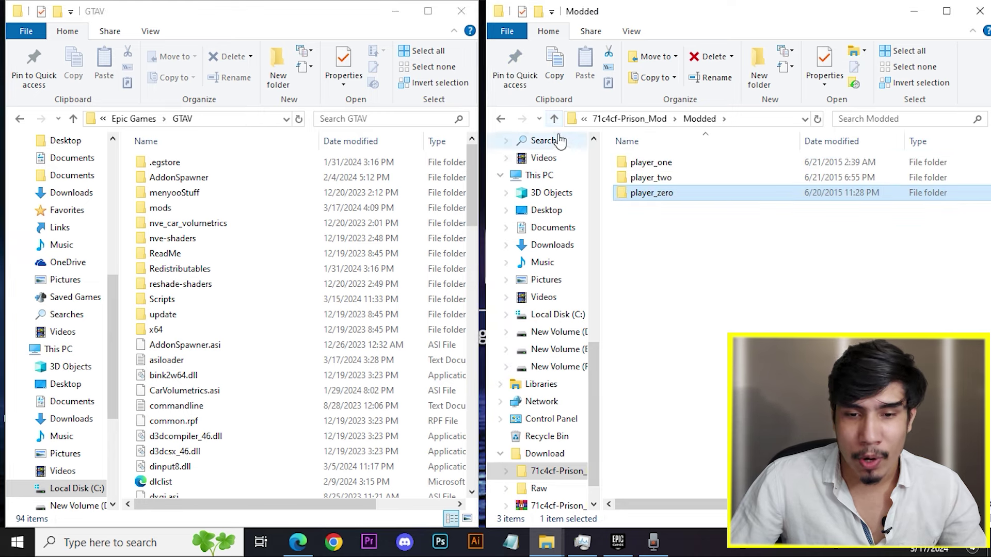
click(555, 118)
click(666, 178)
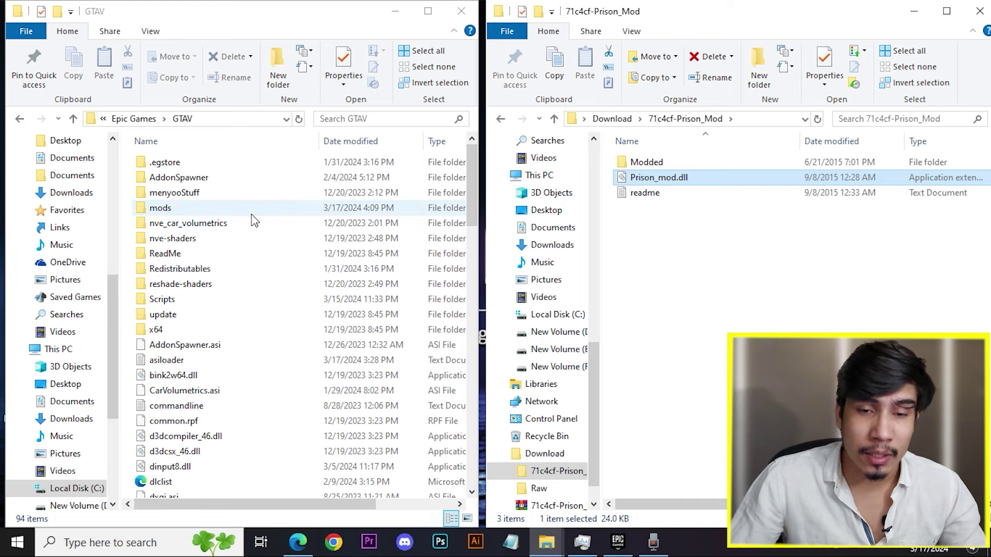
Step: Create a new folder named "scripts s" in the GTAV folder, then delete it
click(186, 304)
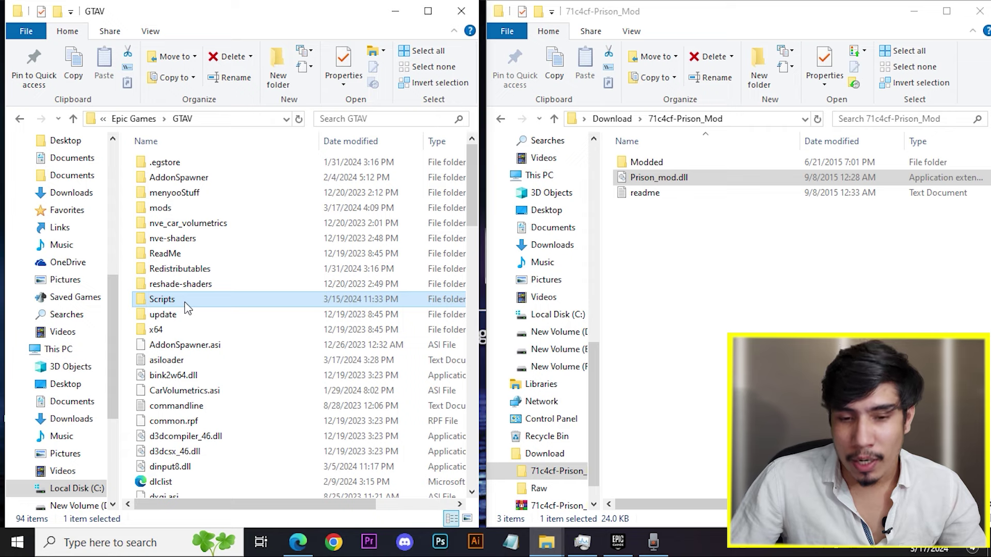
click(273, 92)
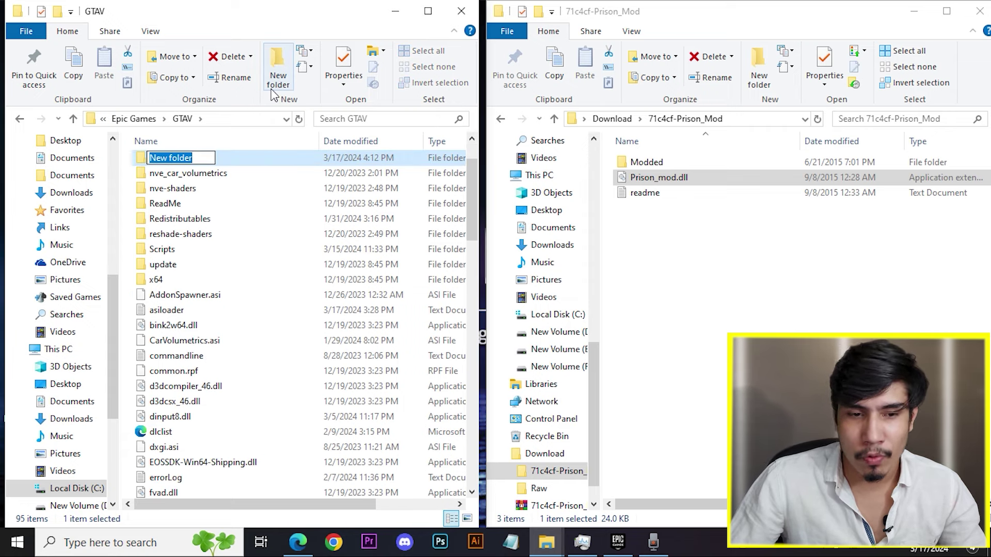
text(sc)
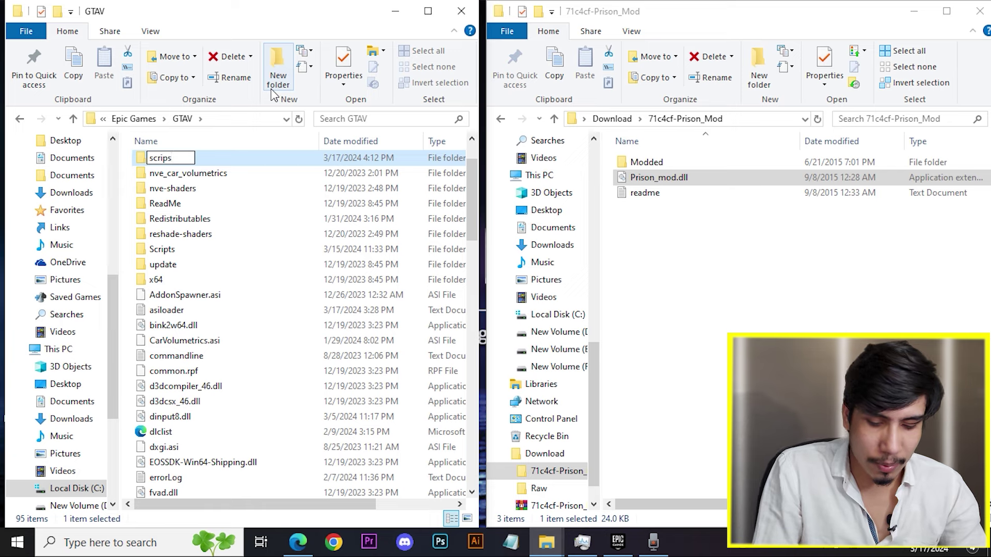
text(ripts )
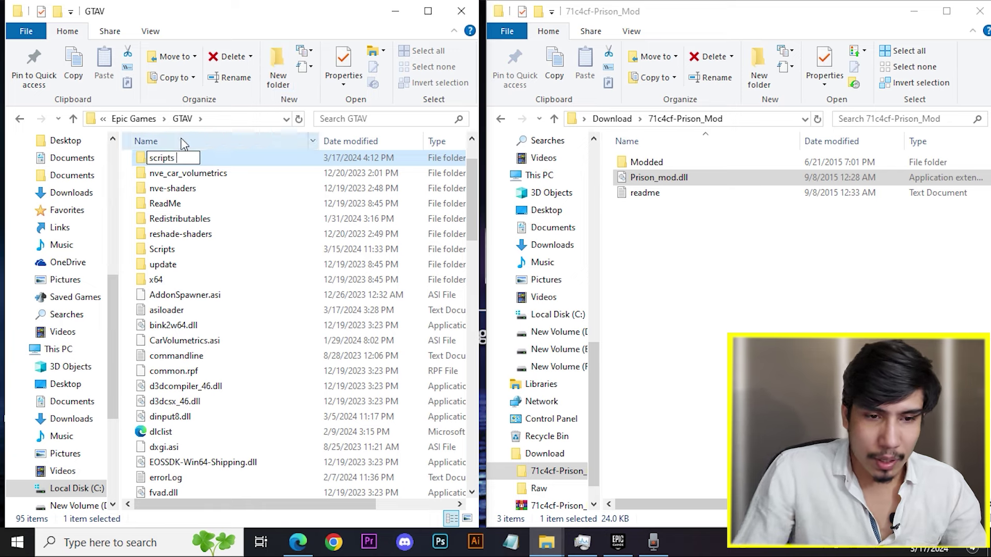
text(s)
key(Return)
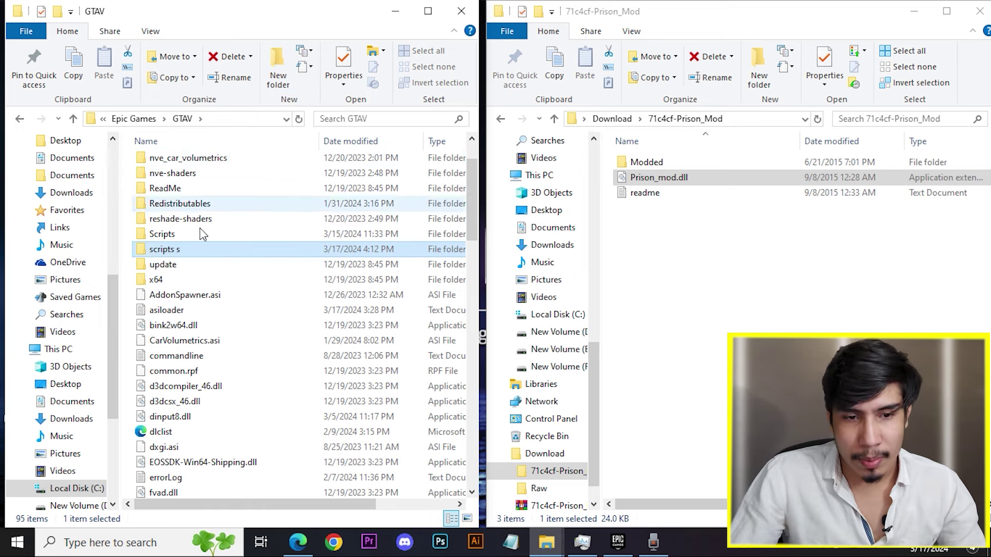
key(Delete)
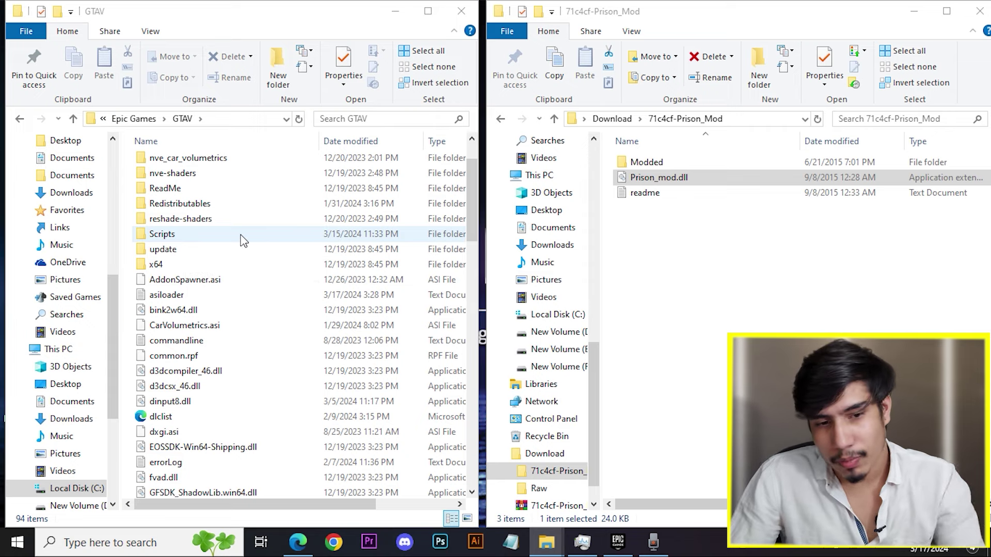
Step: Open the GTAV Scripts folder and copy Prison_mod.dll from the 71c4cf-Prison_Mod folder into it
click(227, 236)
double_click(227, 237)
click(664, 178)
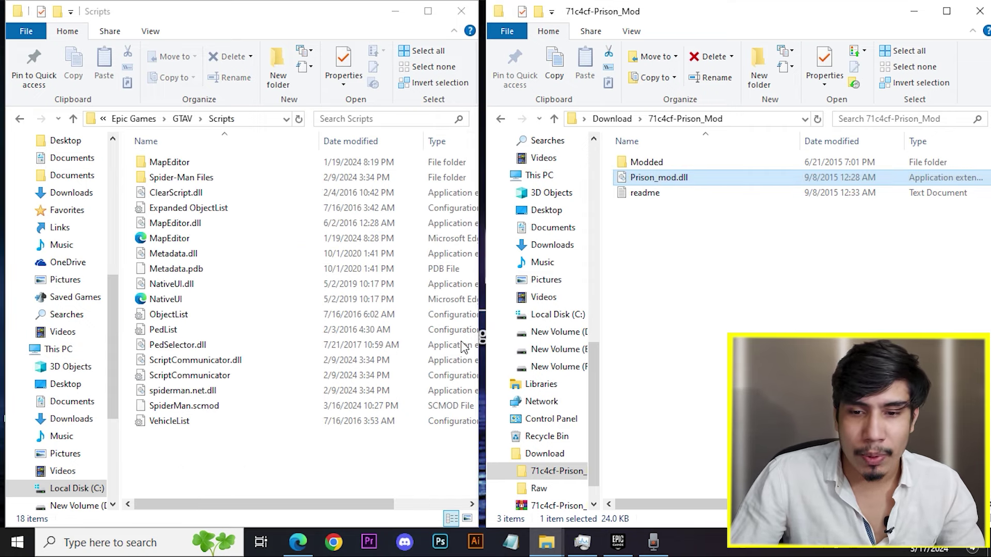
drag(465, 347, 256, 478)
drag(256, 479, 741, 179)
right_click(740, 178)
click(779, 394)
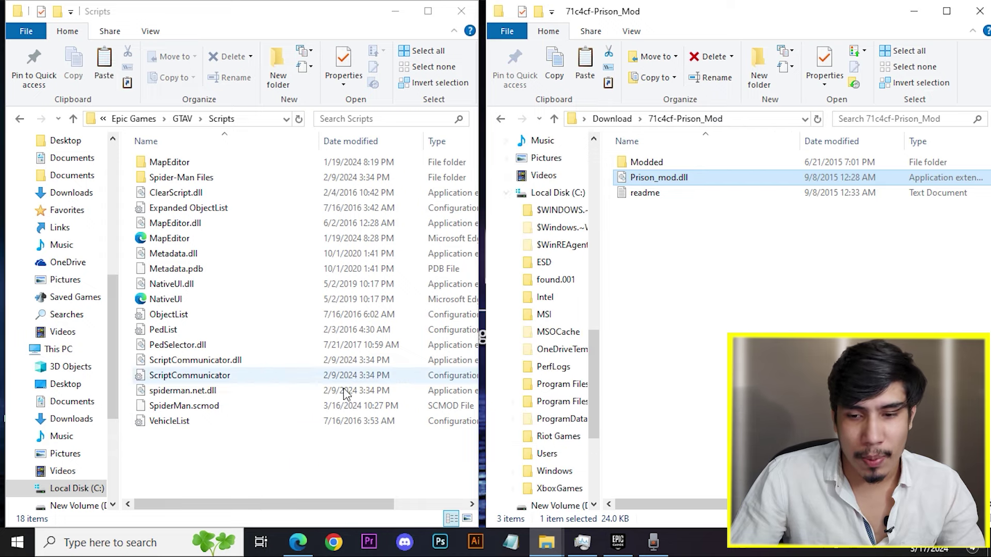
right_click(247, 430)
click(296, 315)
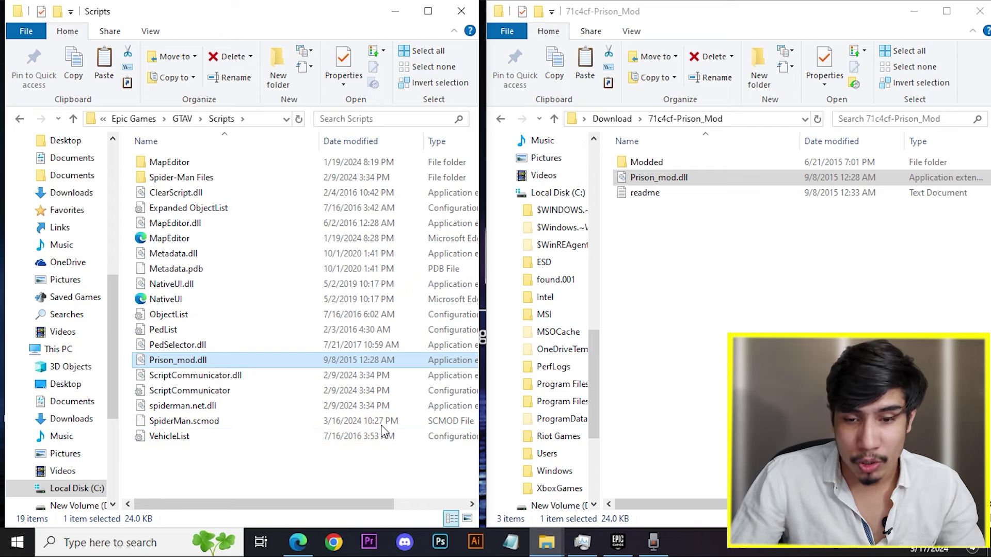
Step: Go out of the 71c4cf-Prison_Mod folder up to the Desktop and close that File Explorer window
click(557, 122)
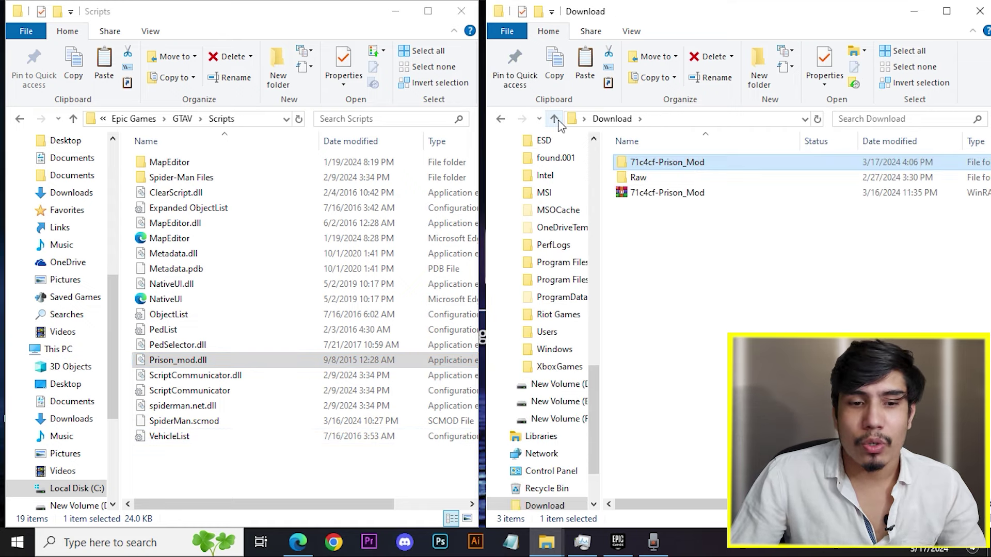
click(555, 120)
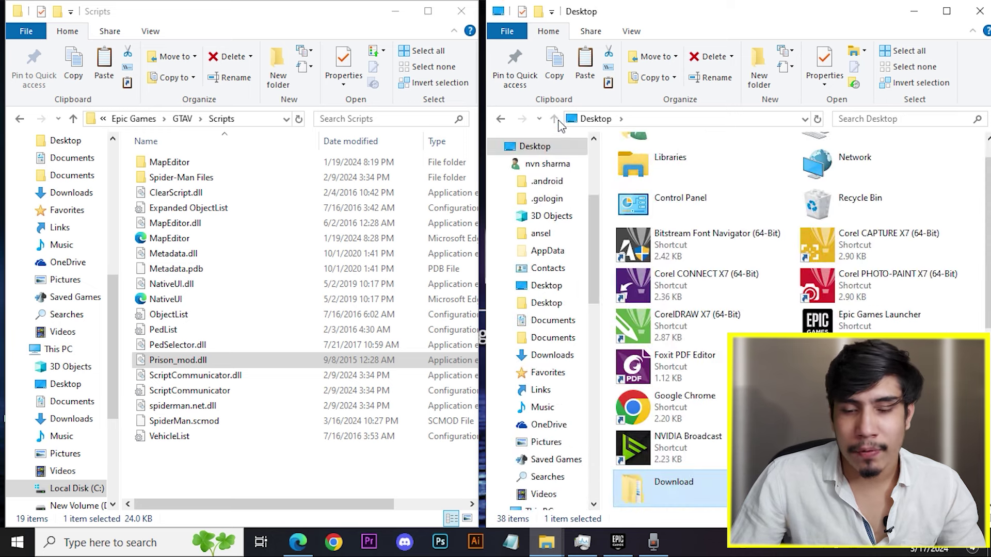
click(980, 11)
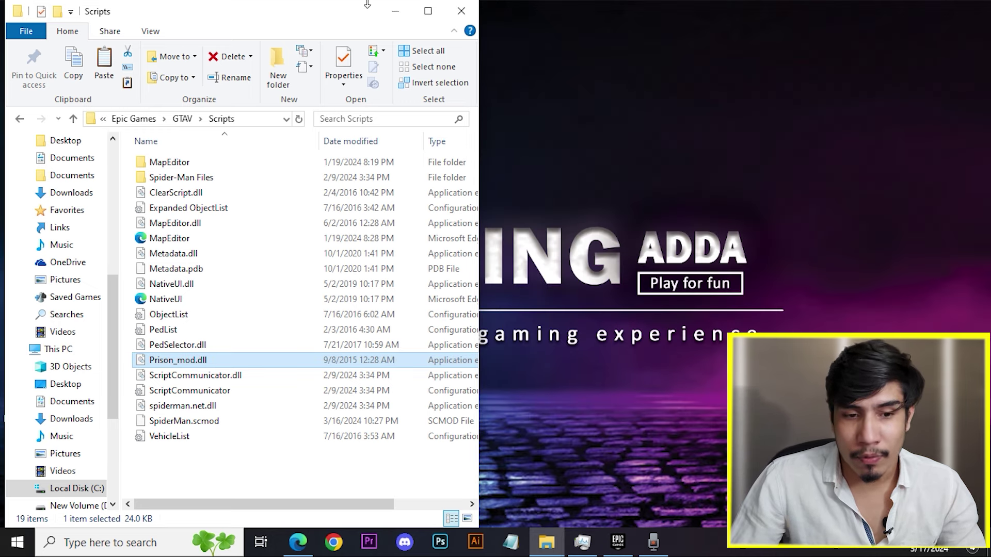